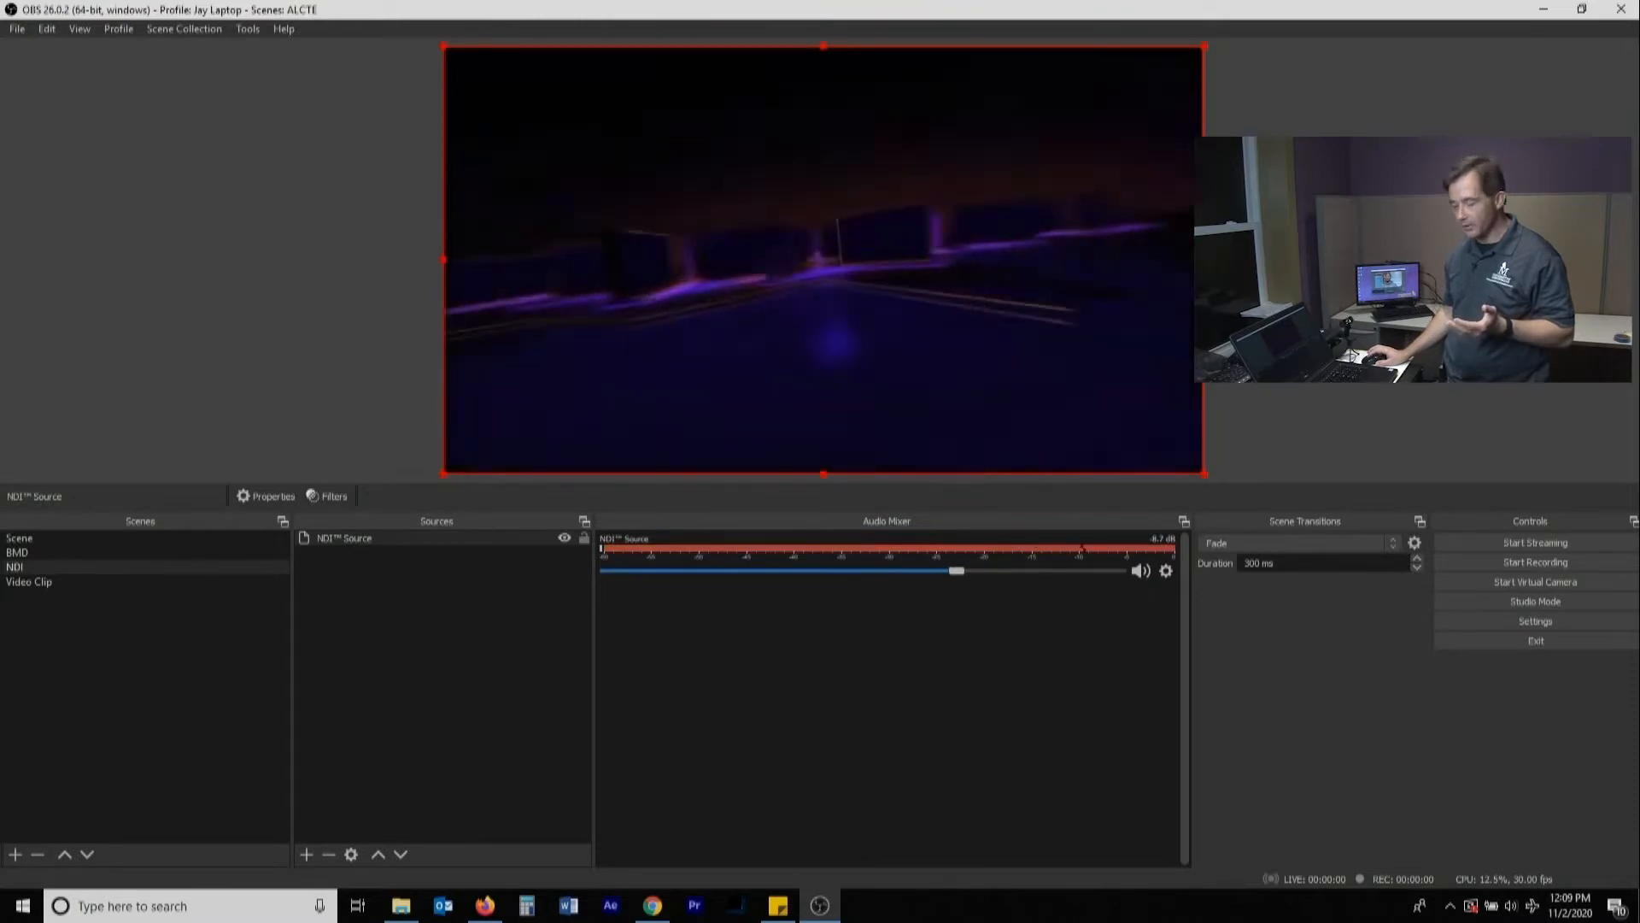
# Lower the NDI source's volume to about -18.9 dB in the audio mixer
pyautogui.moveTo(956, 570); pyautogui.dragTo(862, 571)
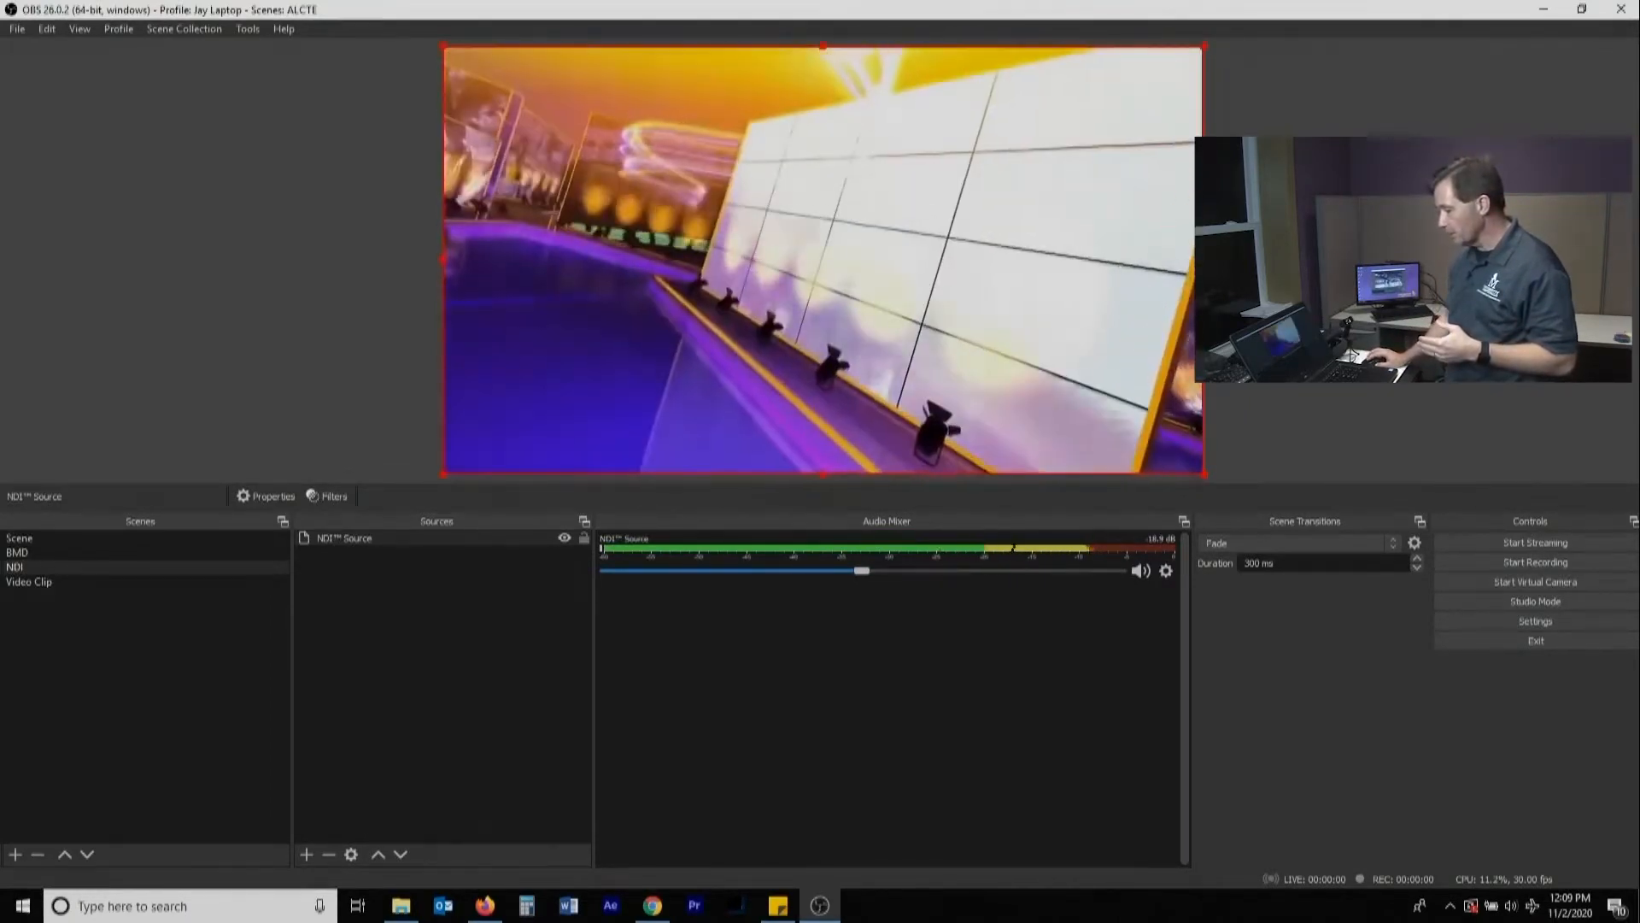
# Alternate between the Scene and BMD scenes to compare their sources and audio mixer channels
pyautogui.click(20, 539)
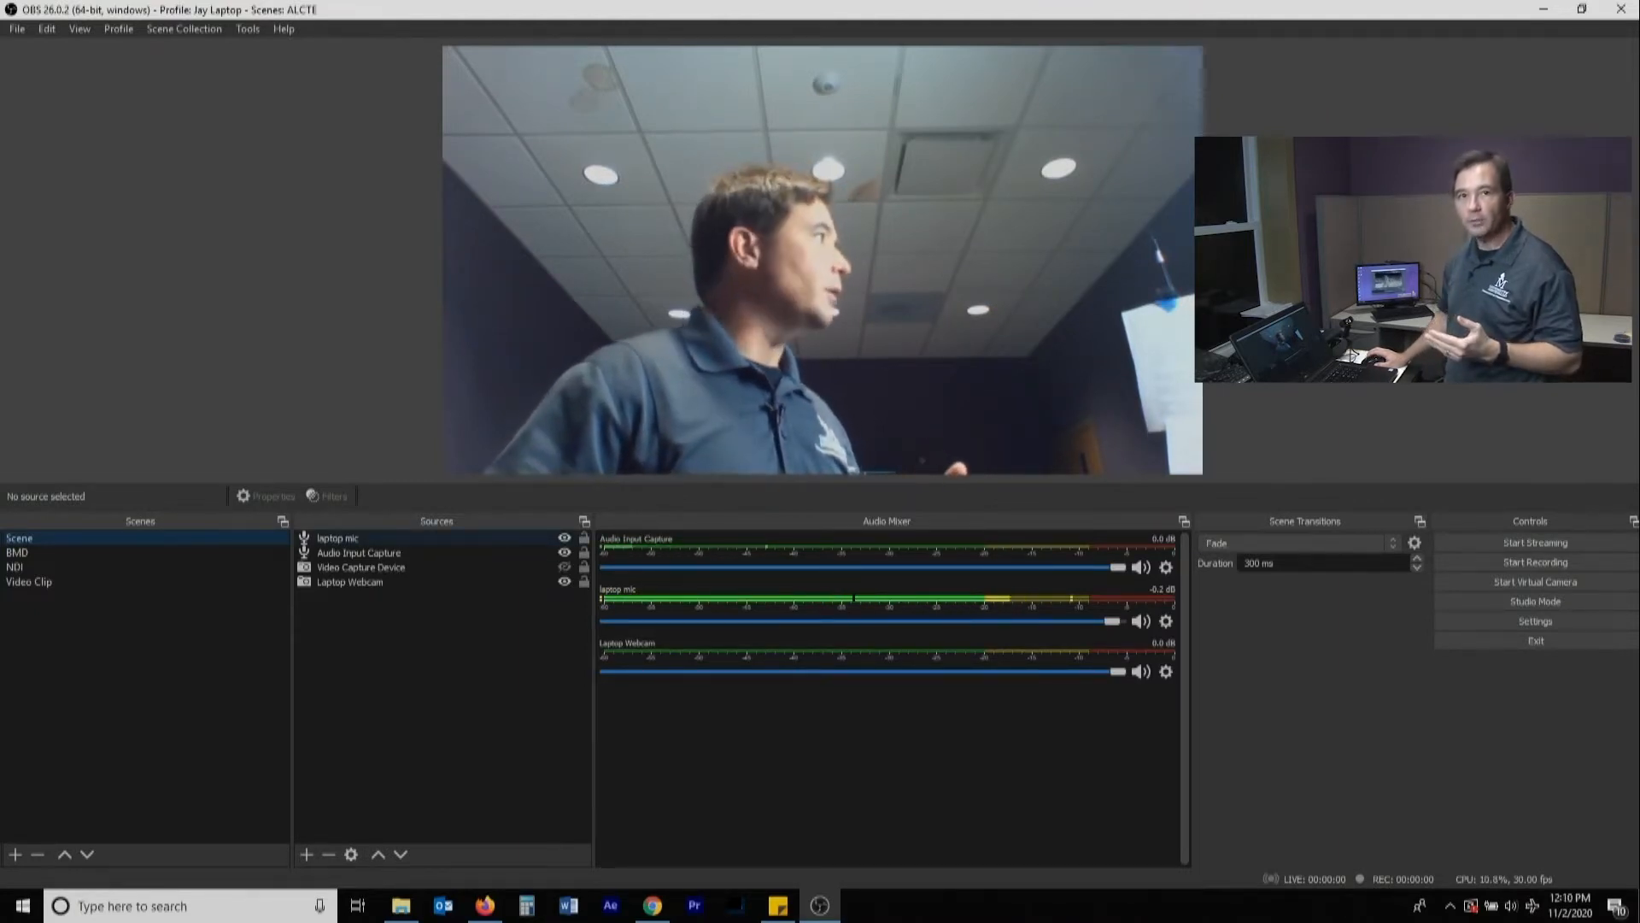
pyautogui.click(34, 552)
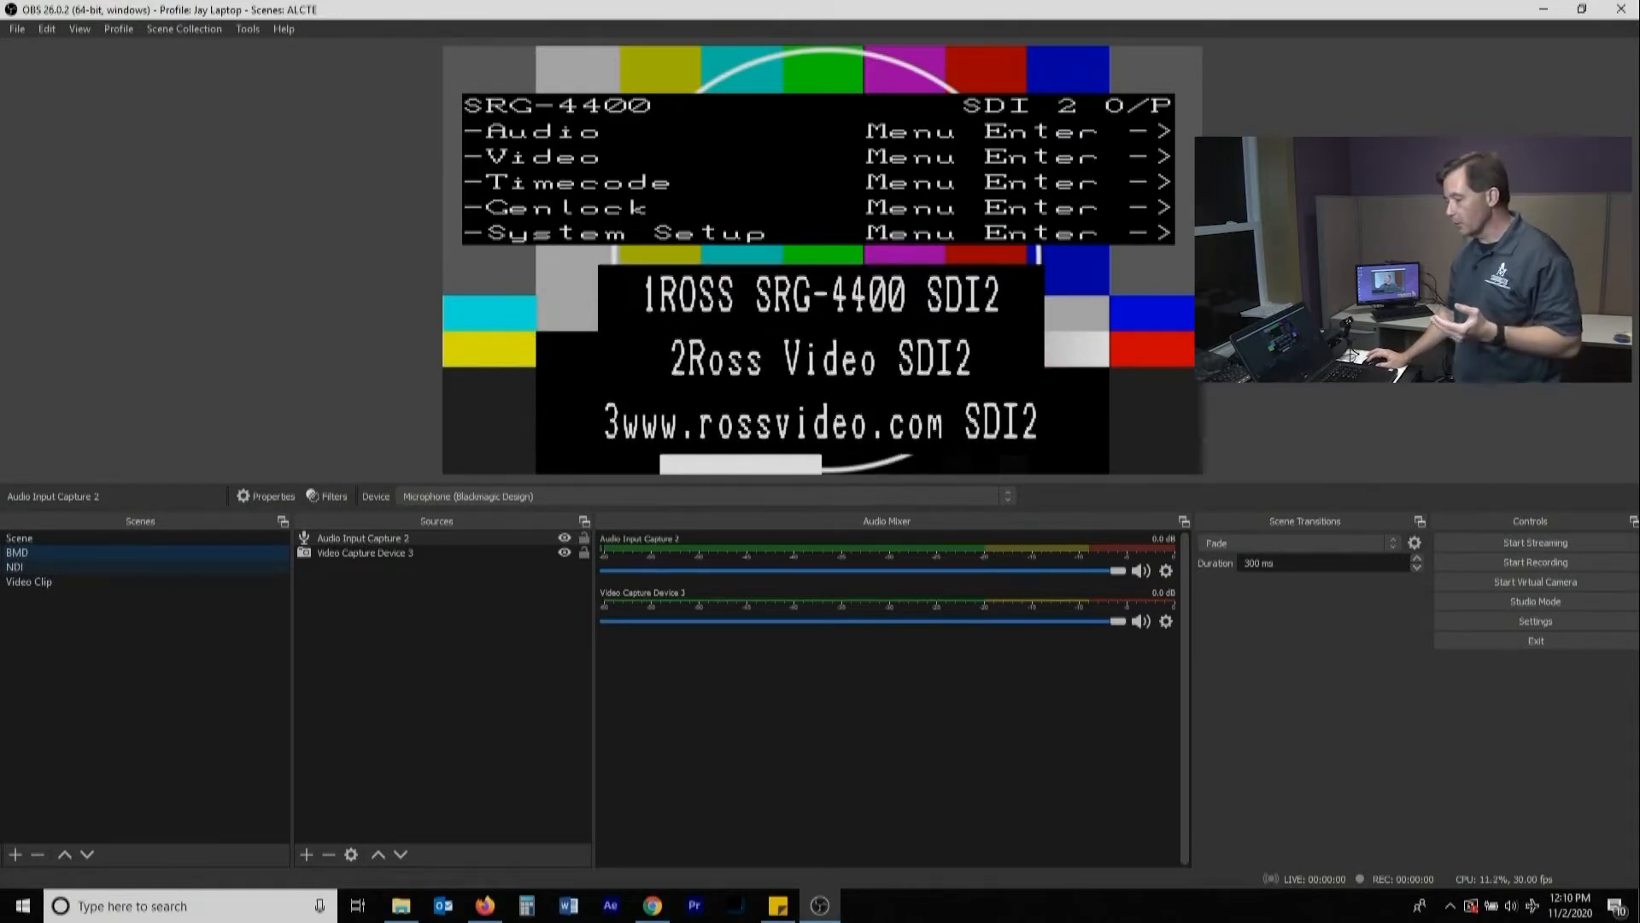
pyautogui.click(34, 538)
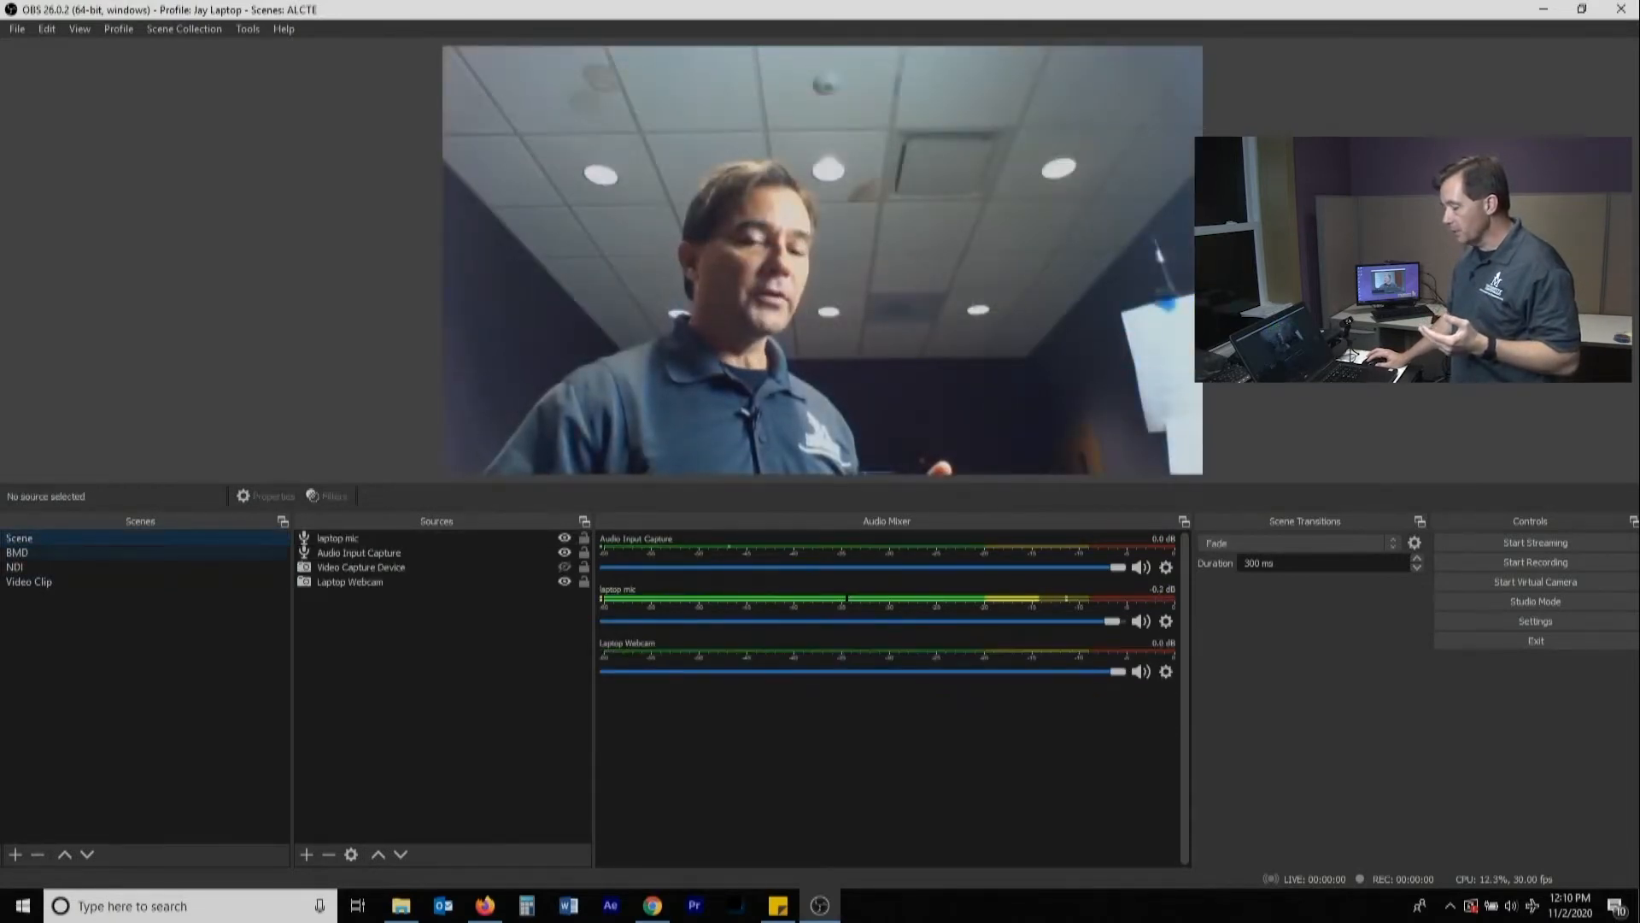
pyautogui.click(34, 553)
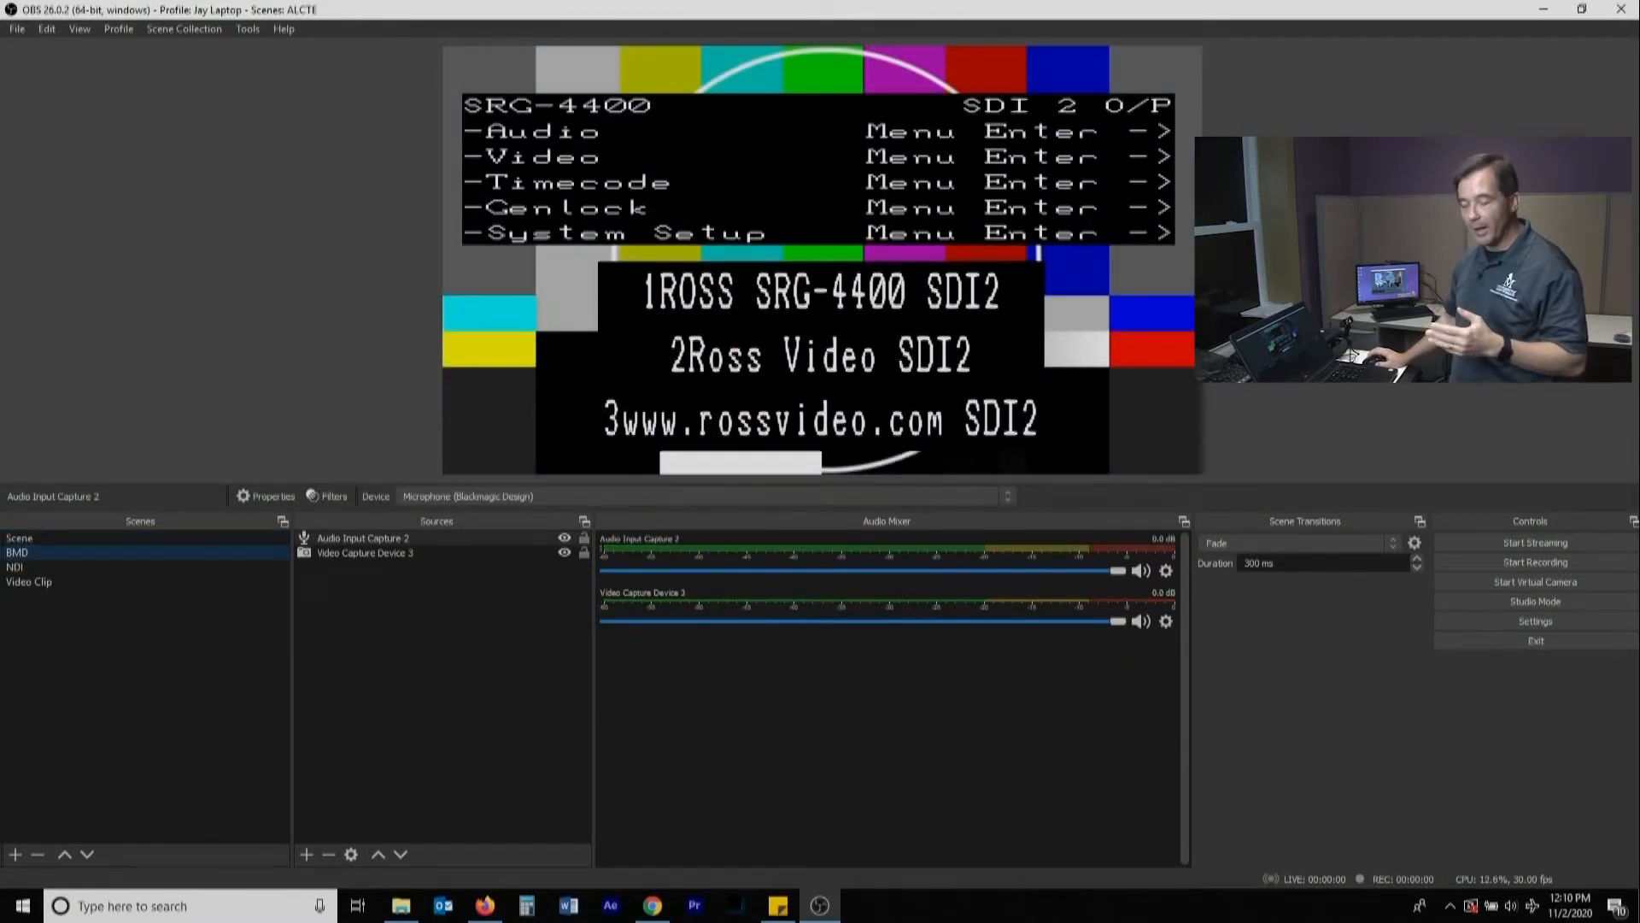
# In the scene named Scene, rename the Video Capture Device source to "USB Cam"
pyautogui.click(34, 538)
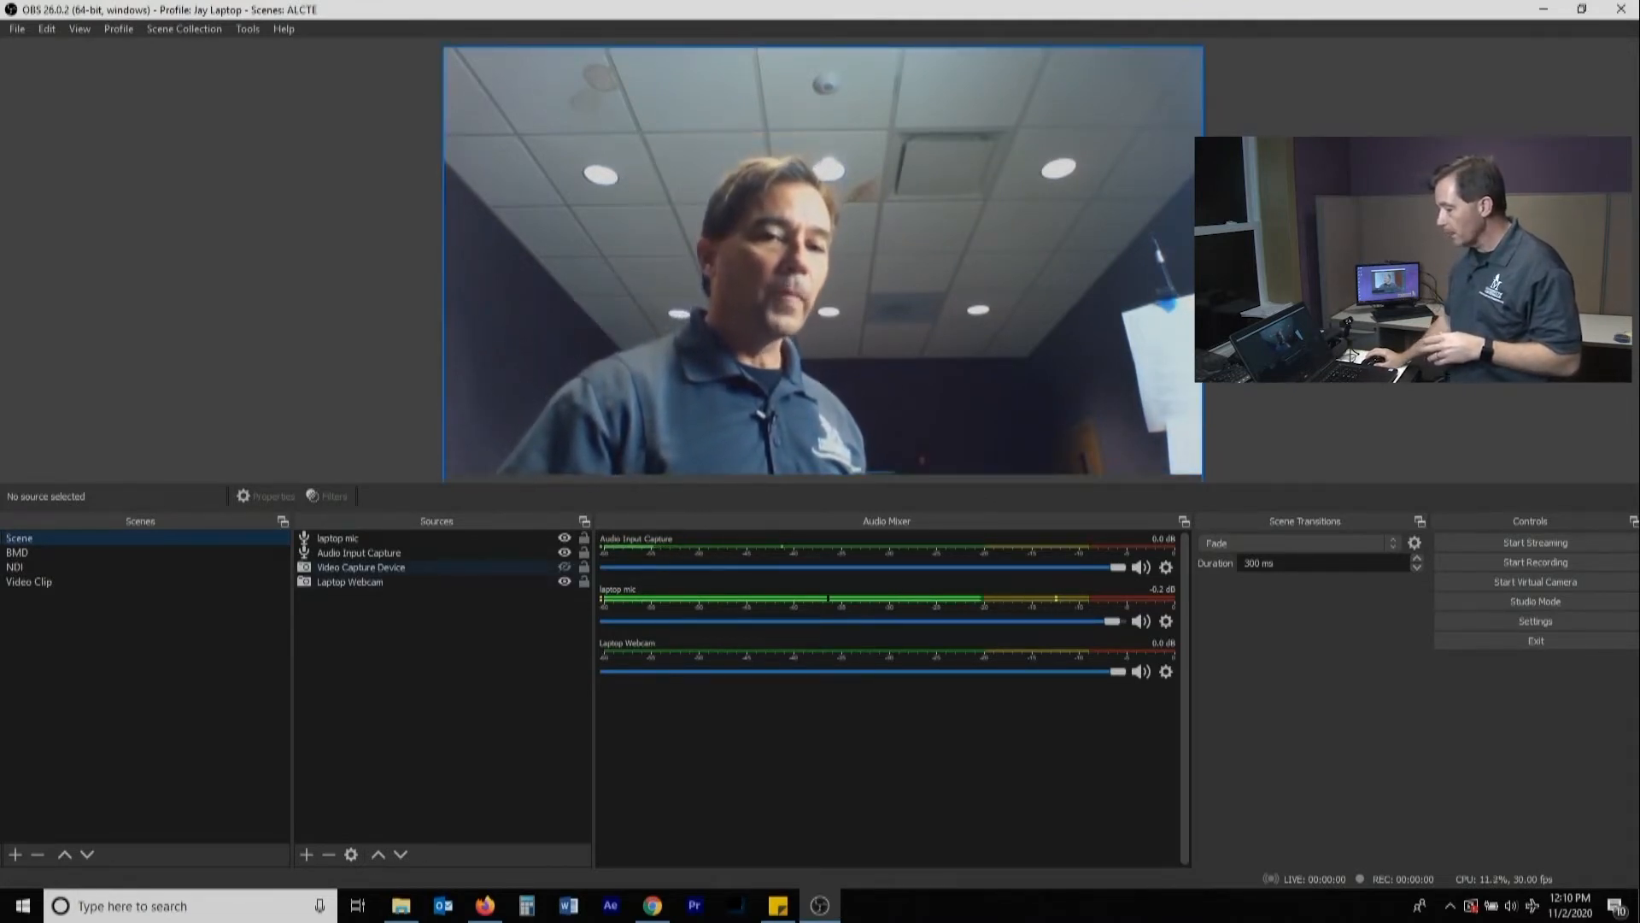
pyautogui.click(354, 568)
pyautogui.rightClick(354, 567)
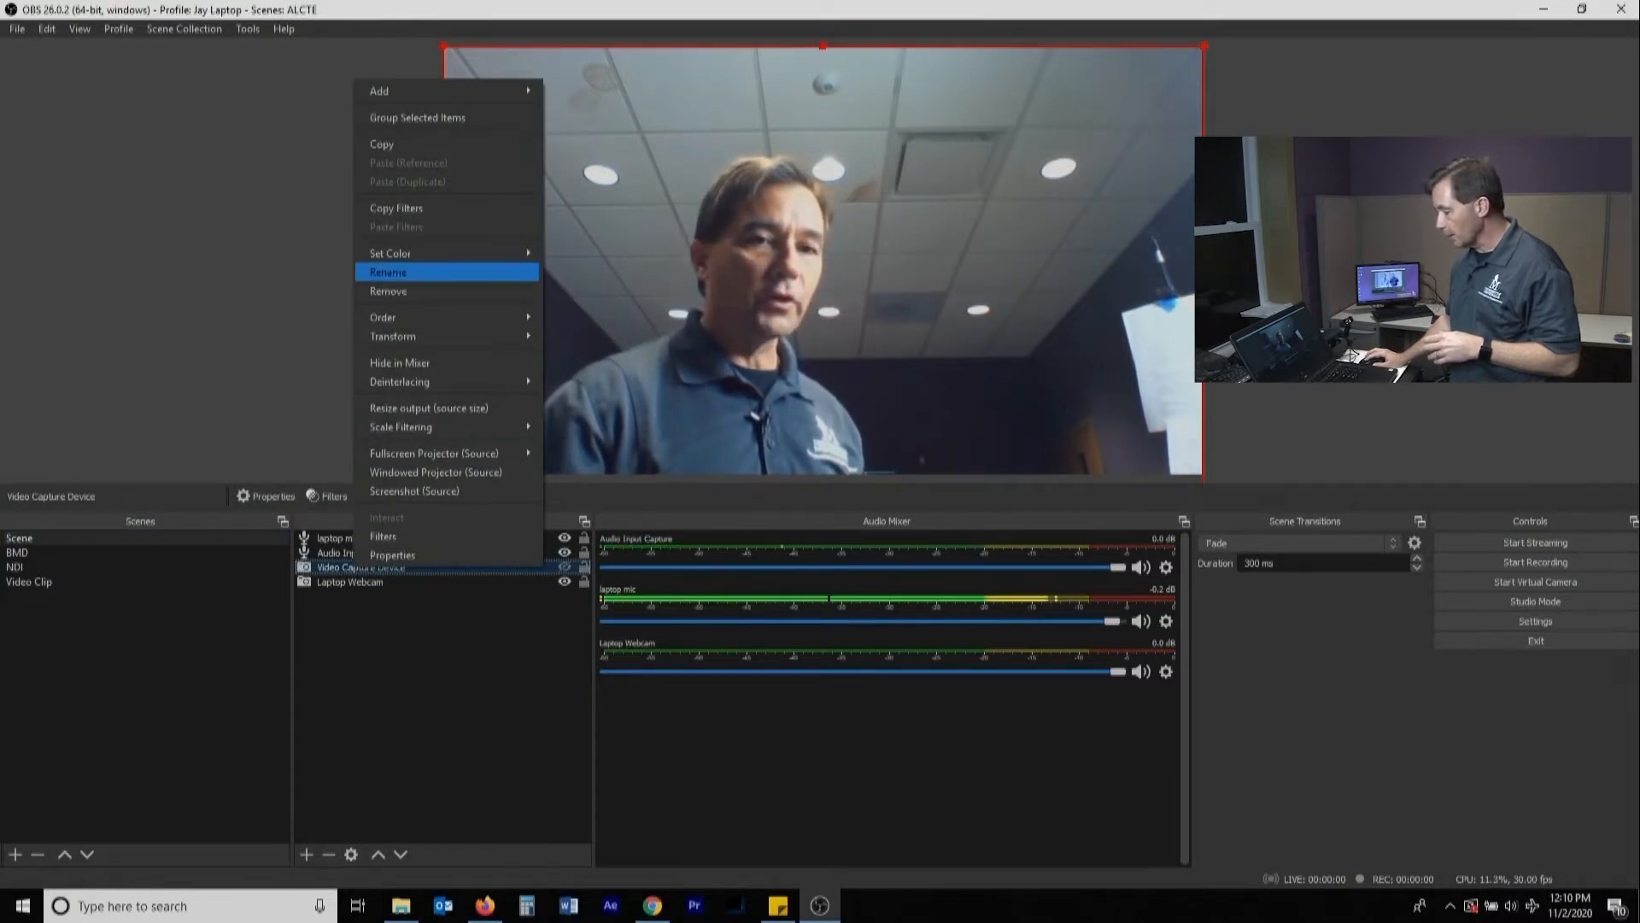
pyautogui.click(388, 272)
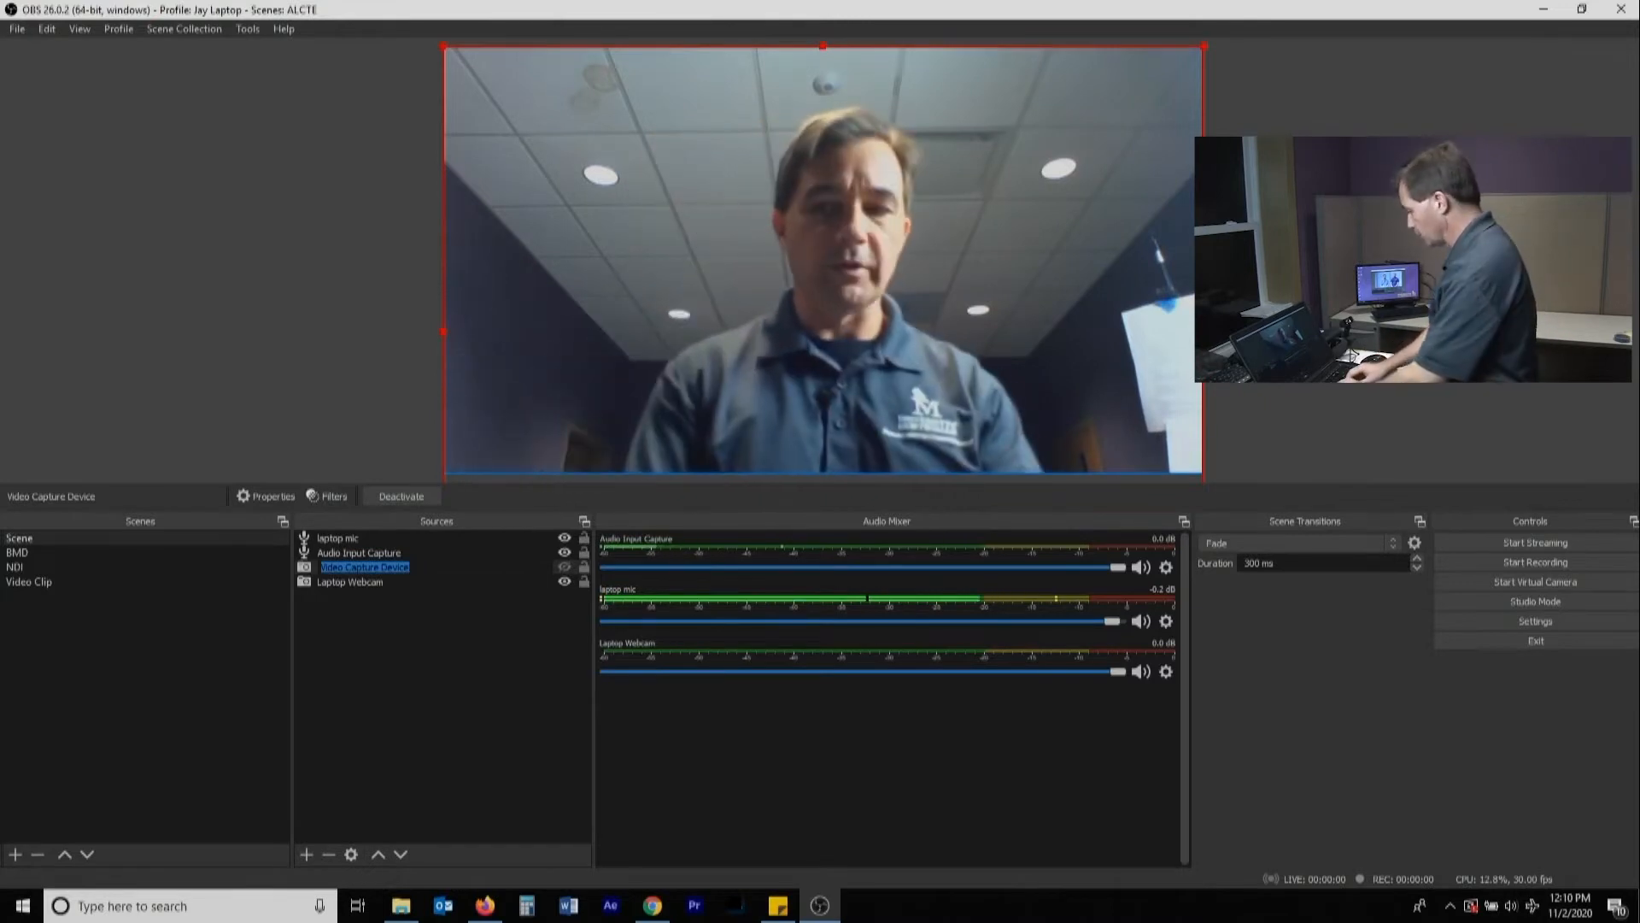
pyautogui.write('USB Cam')
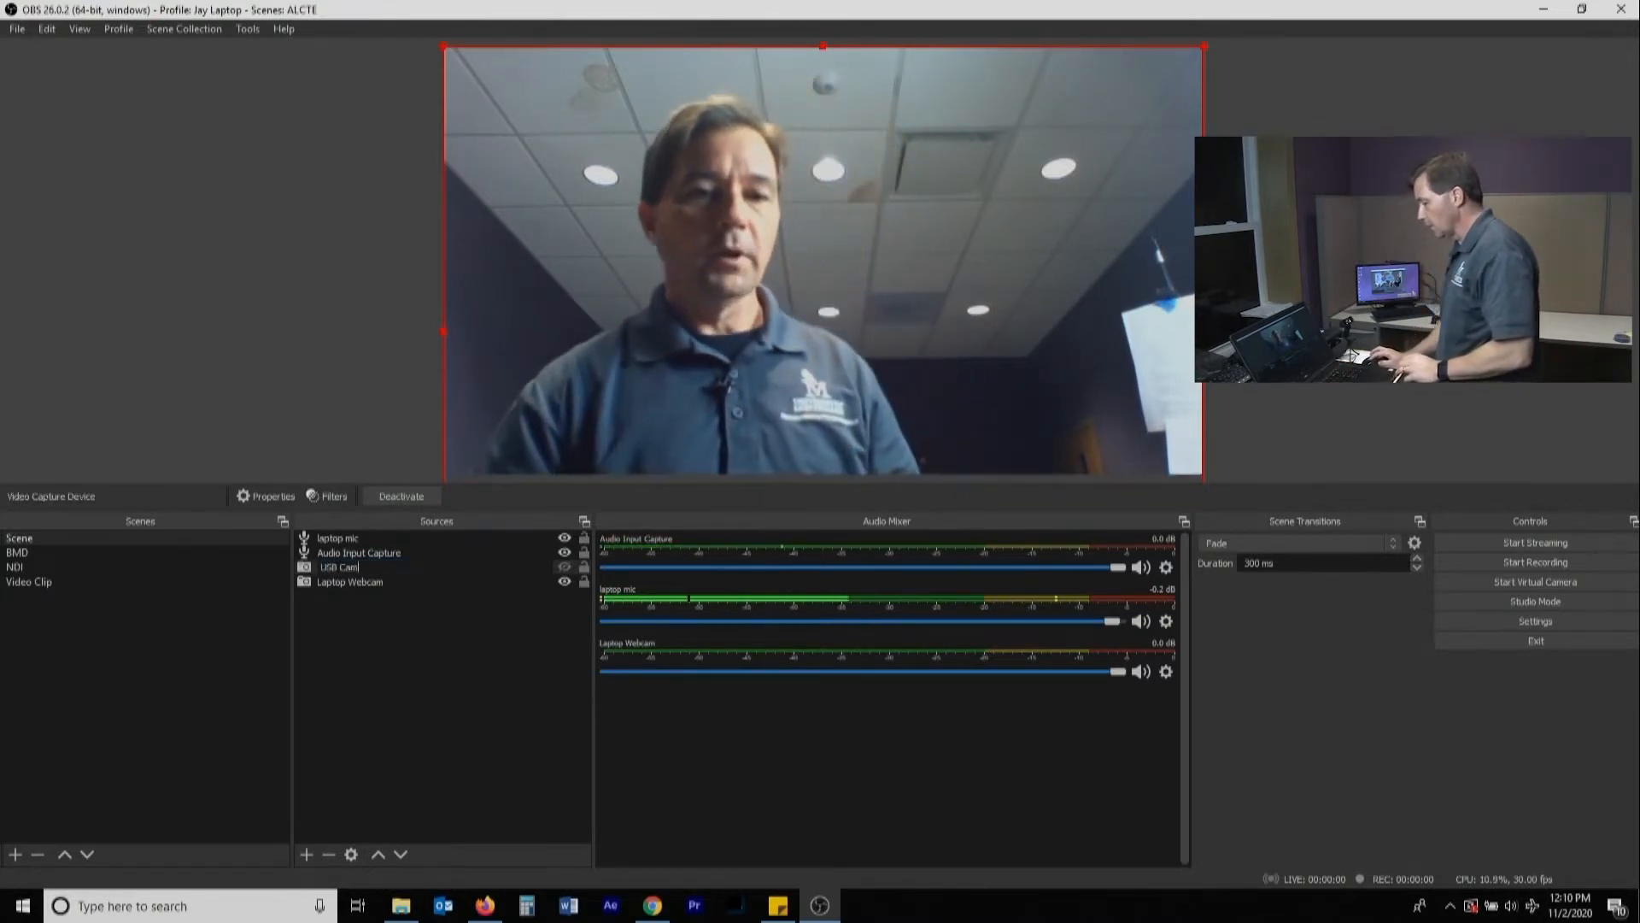
pyautogui.click(436, 667)
# Rename the Audio Input Capture source to "USB Cam mic"
pyautogui.click(359, 552)
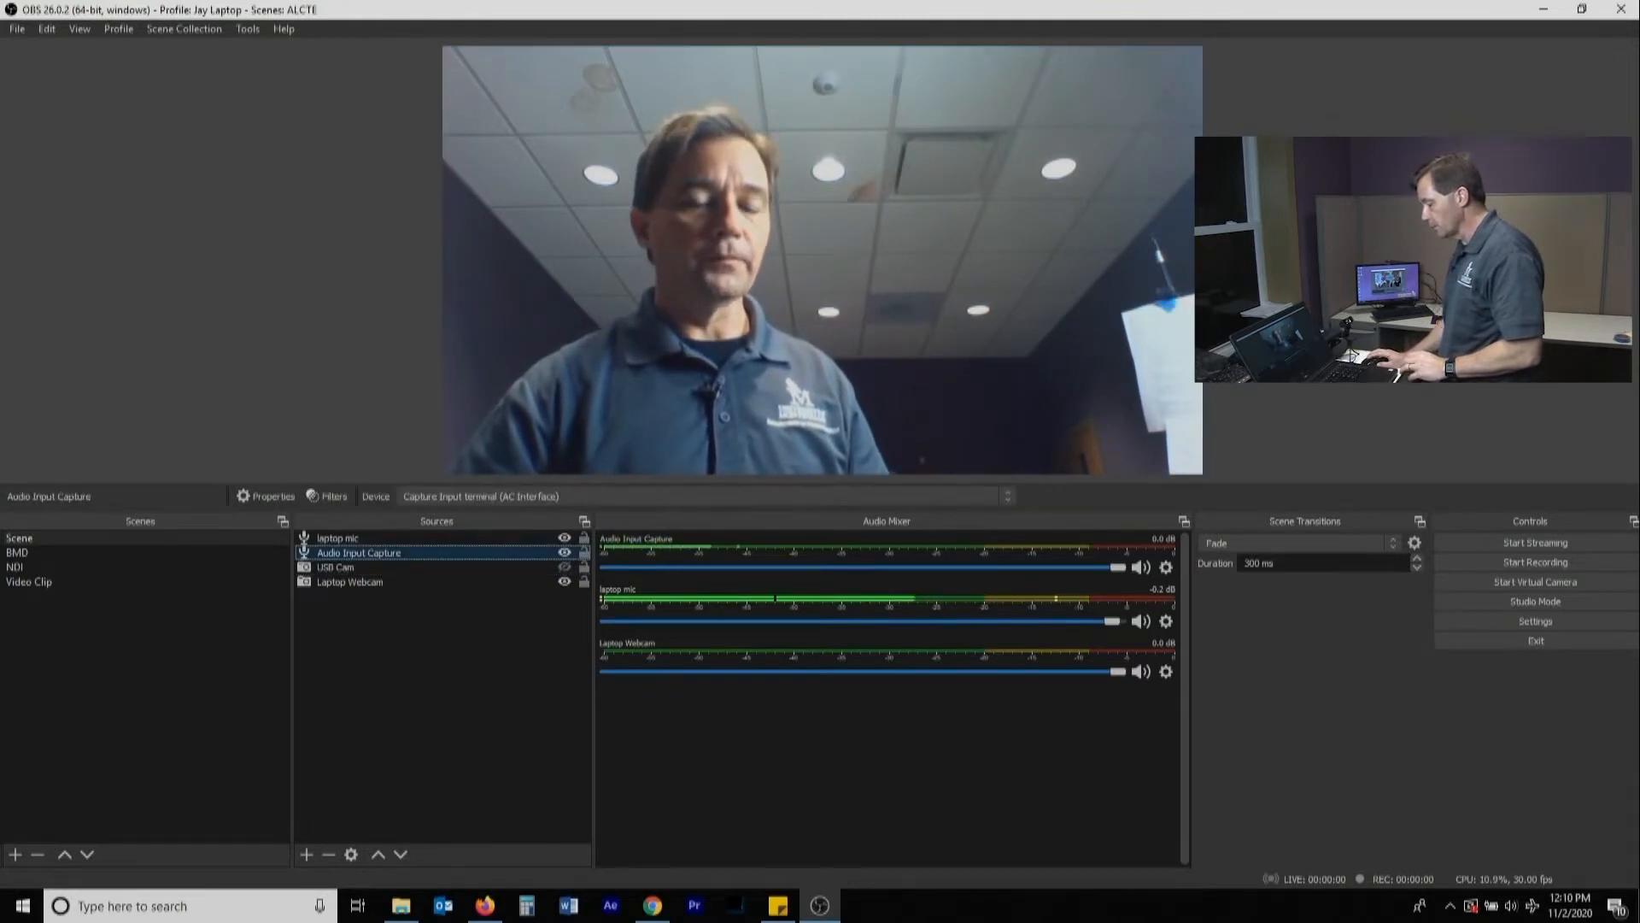
pyautogui.rightClick(358, 553)
pyautogui.click(410, 282)
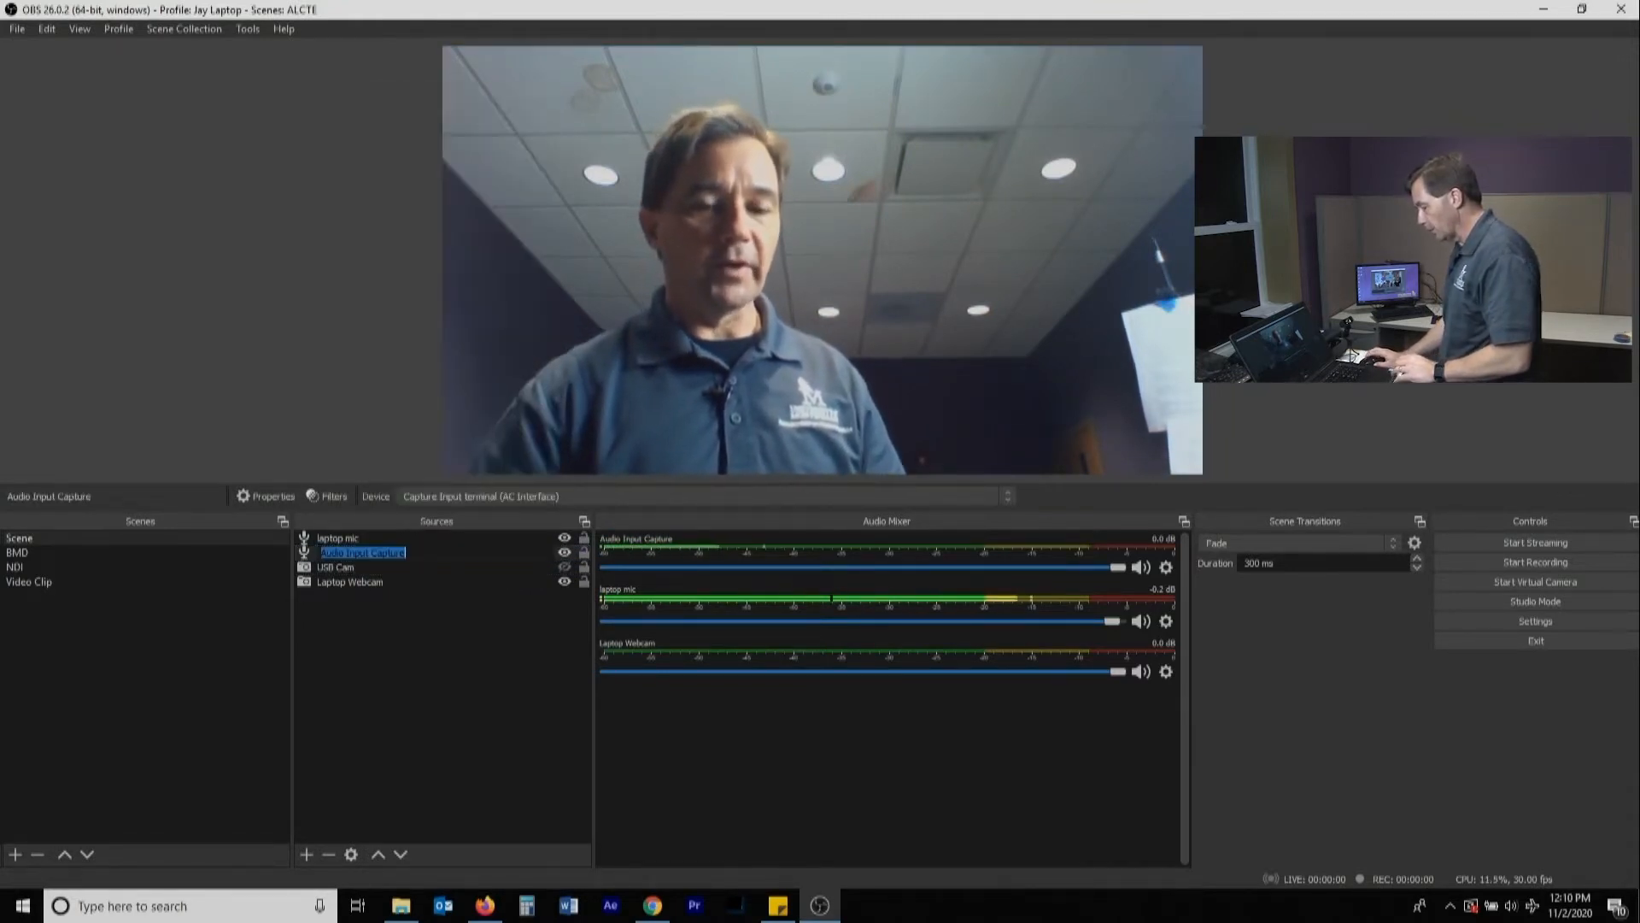
pyautogui.write('USB Cam mic')
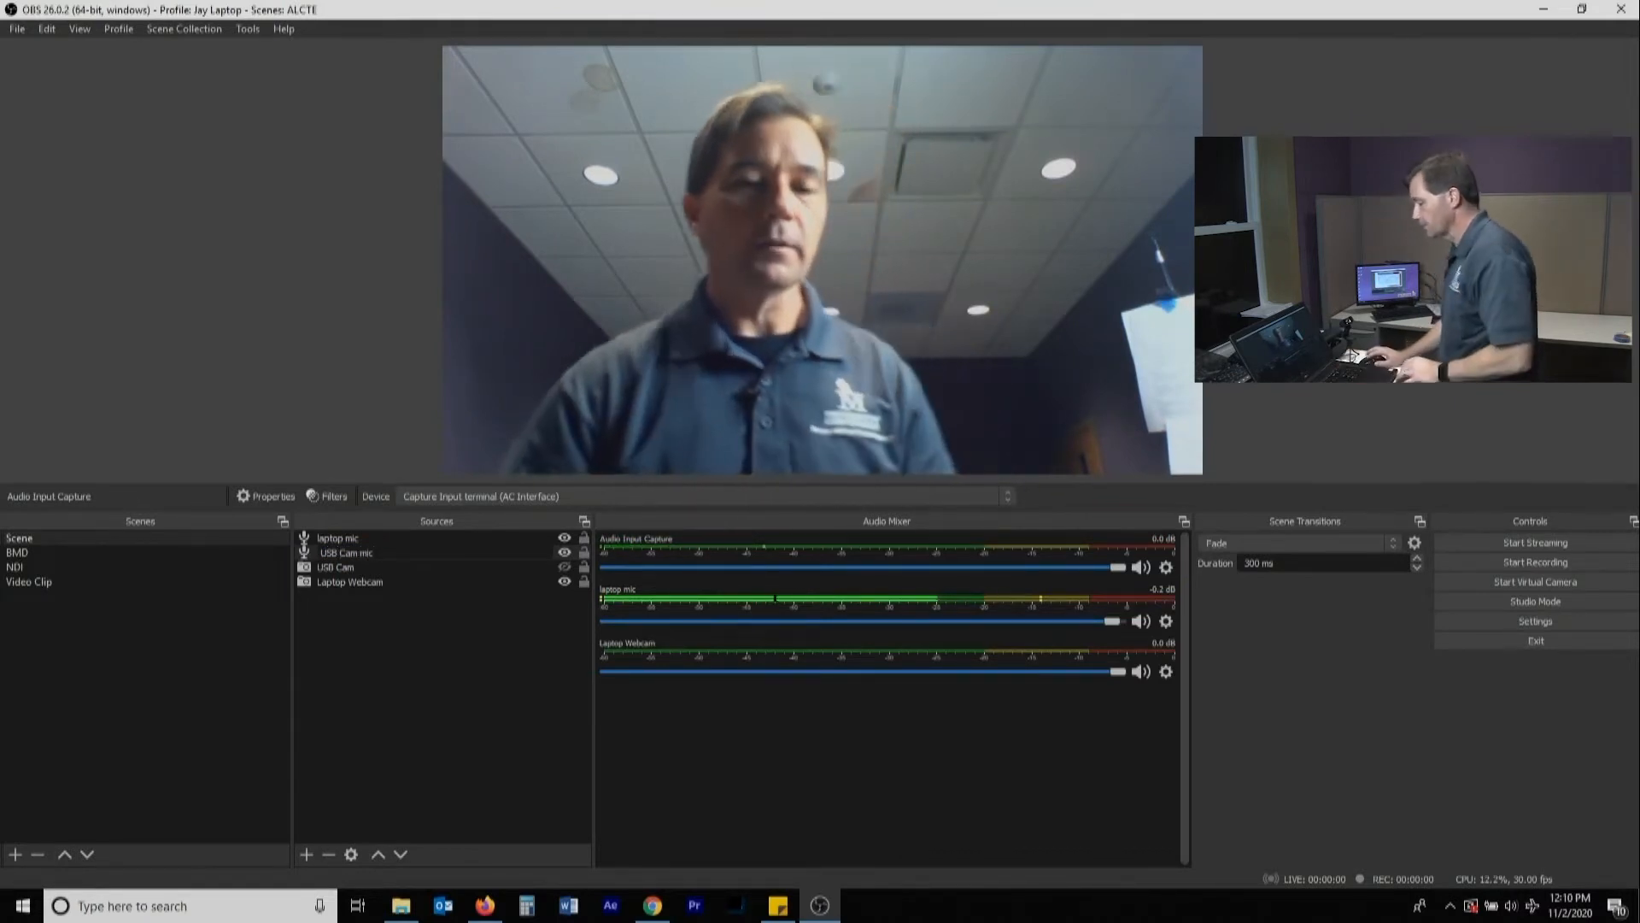
pyautogui.press('Return')
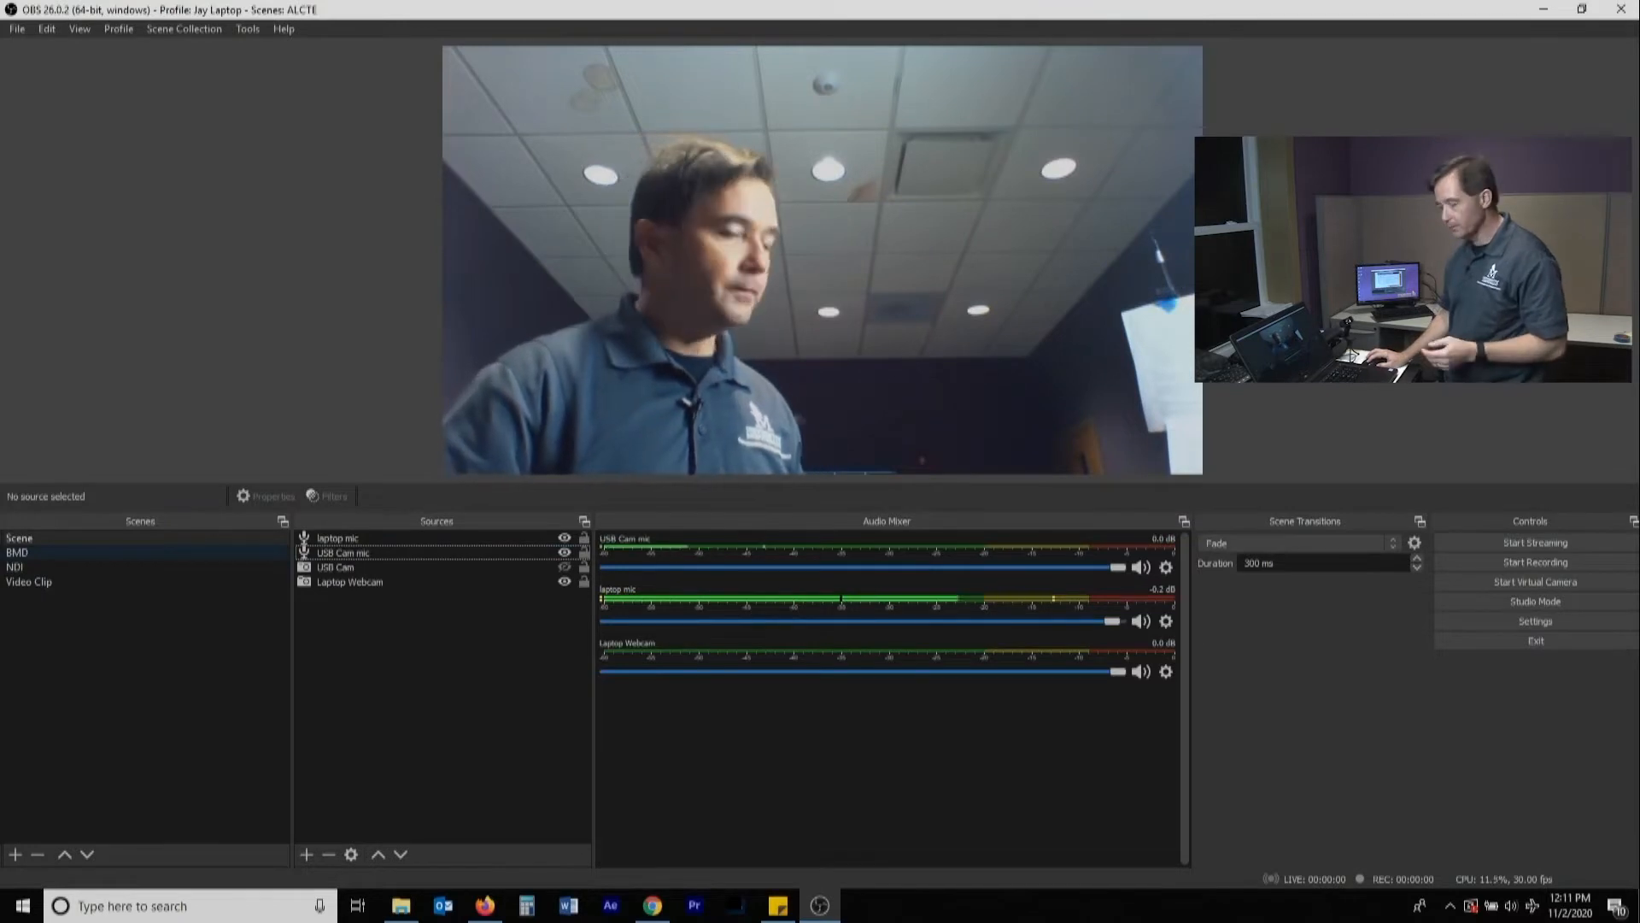
# Add the existing "laptop mic" audio input capture to the BMD scene, keeping the source visible
pyautogui.click(17, 552)
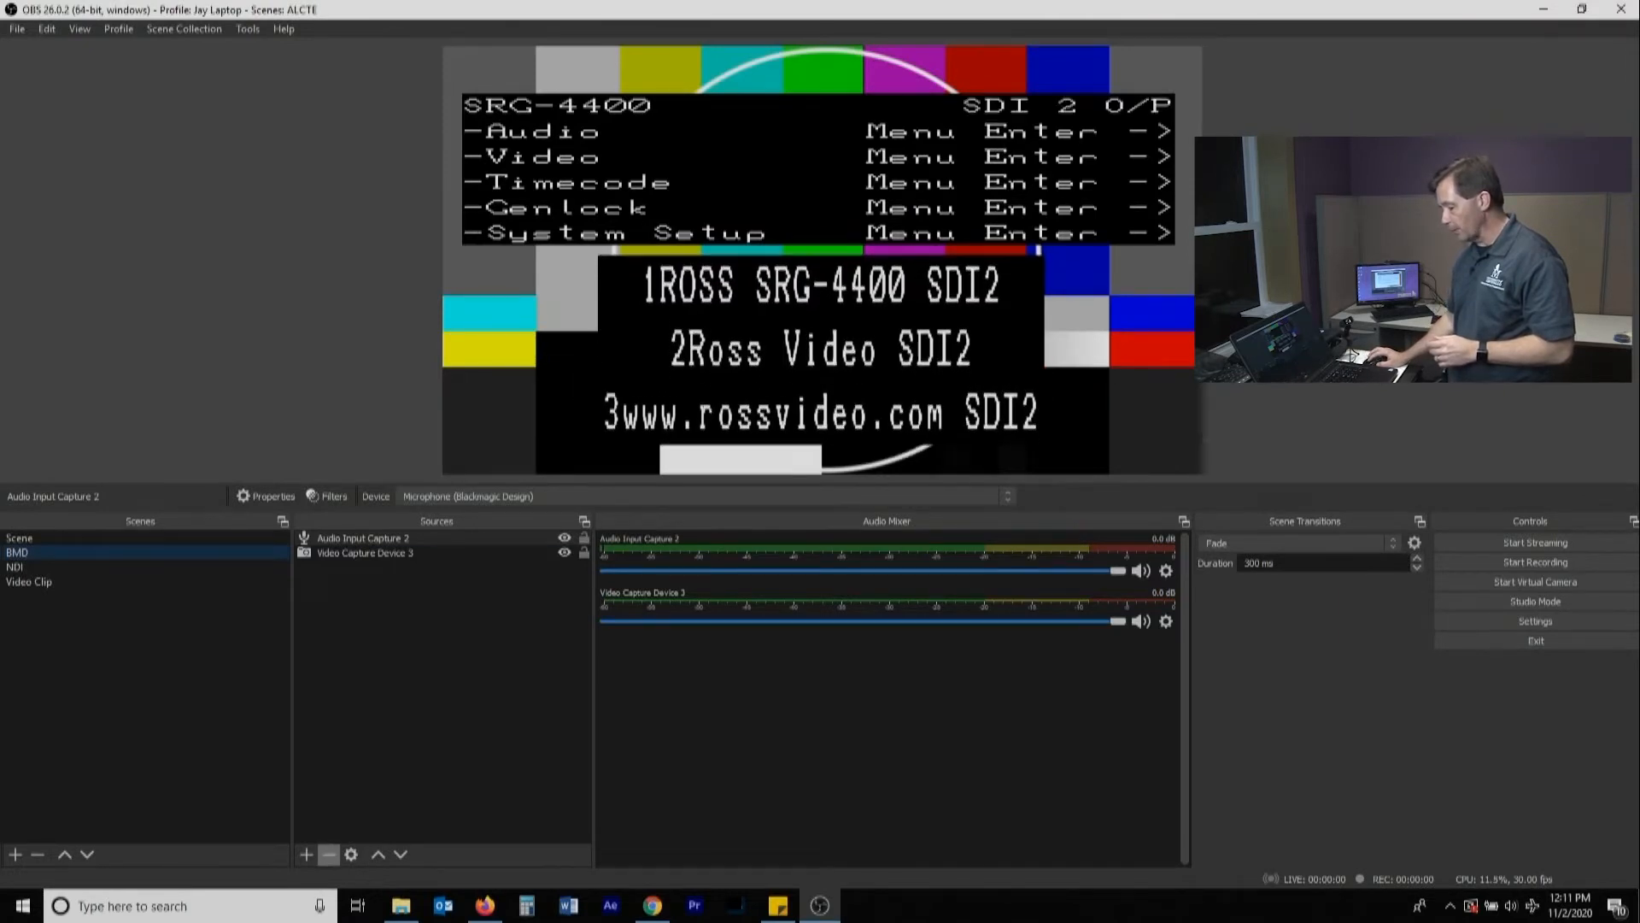
pyautogui.click(306, 854)
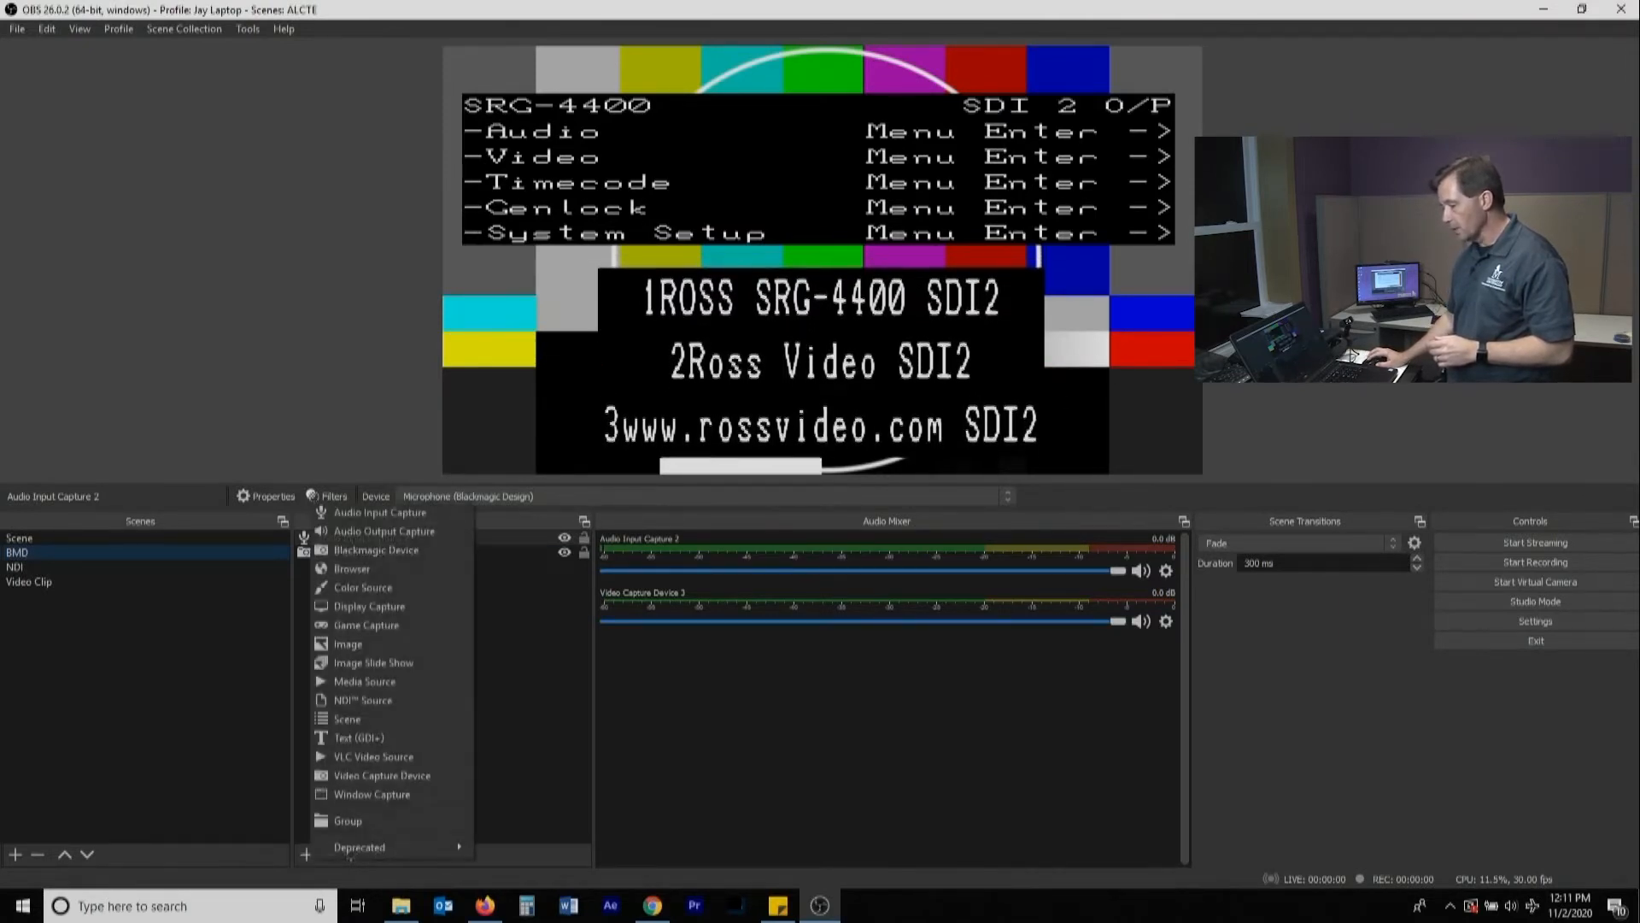
pyautogui.click(381, 512)
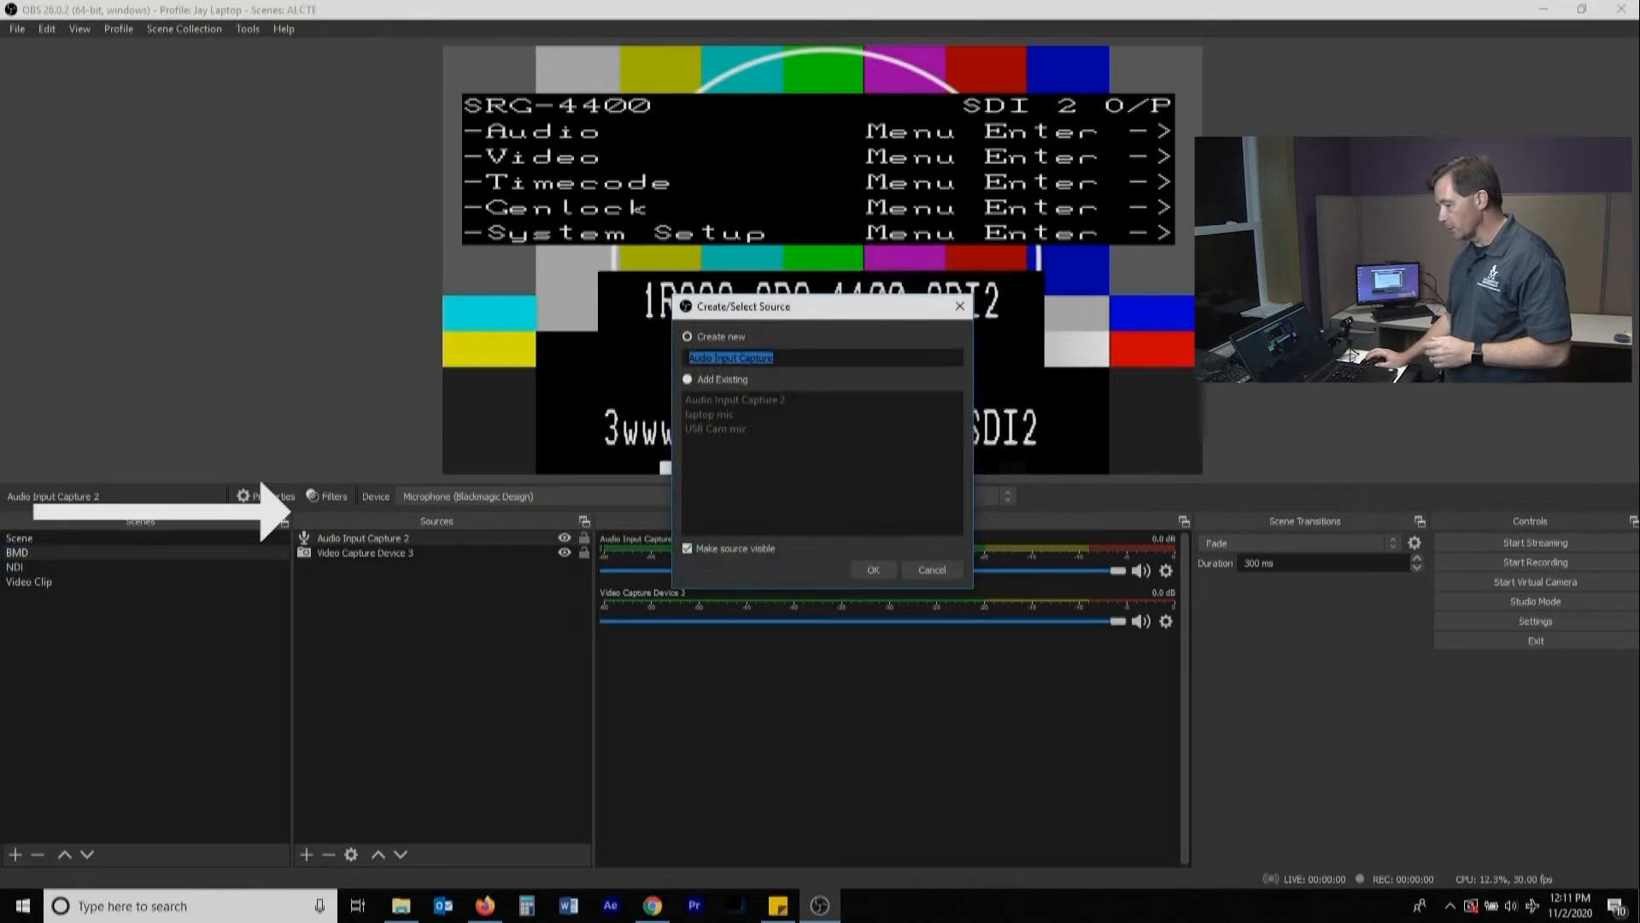
pyautogui.click(689, 380)
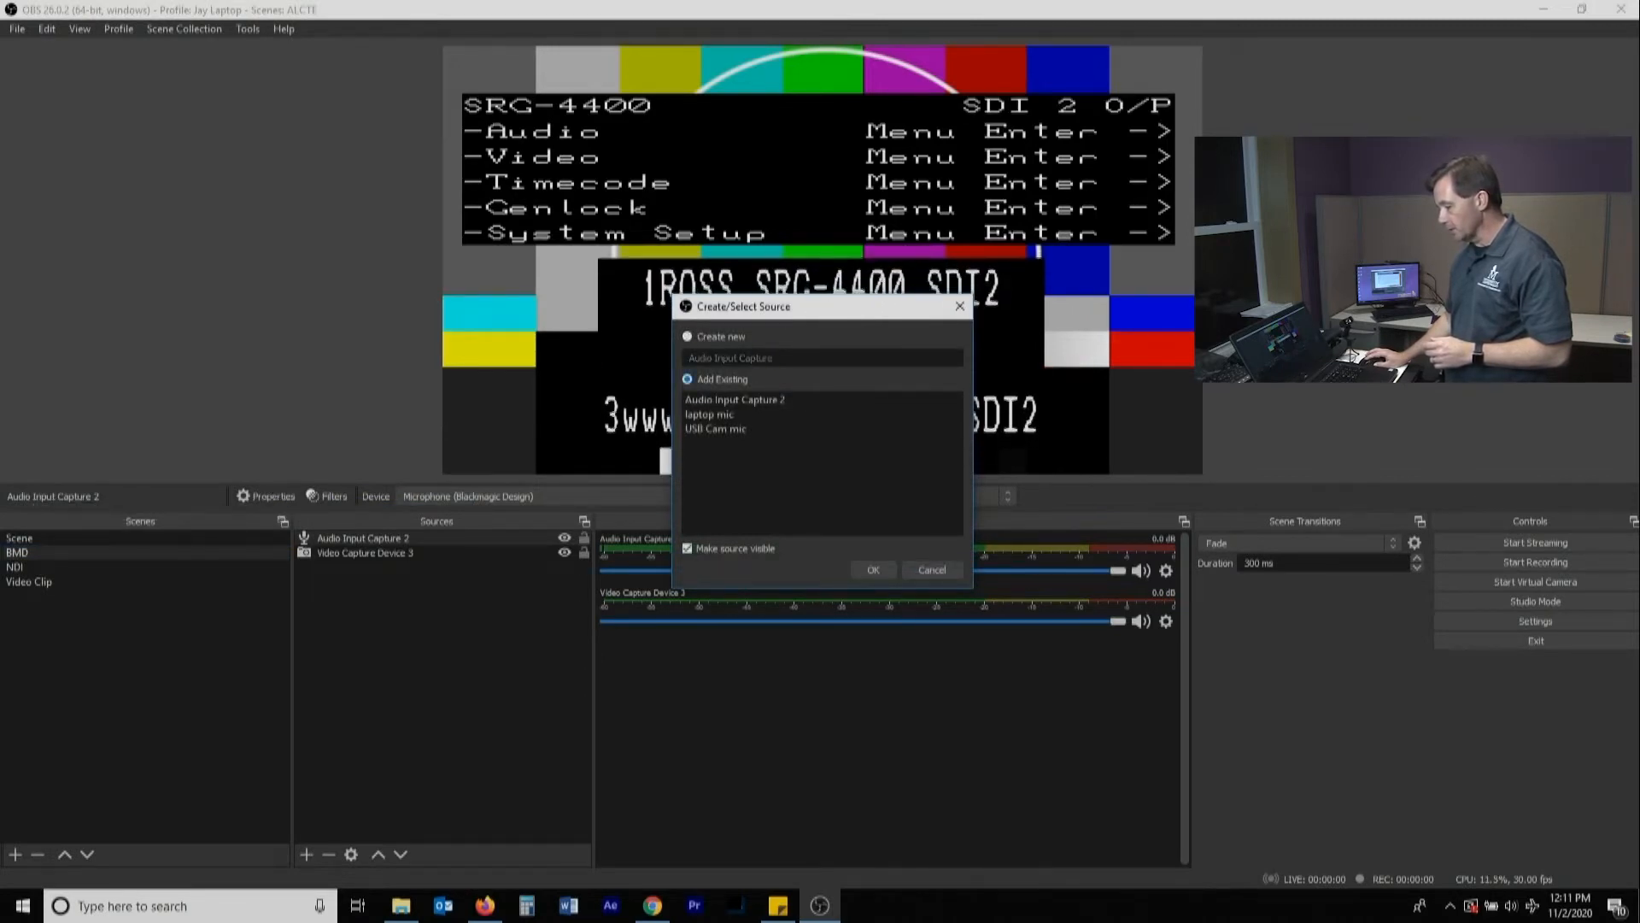
pyautogui.click(710, 414)
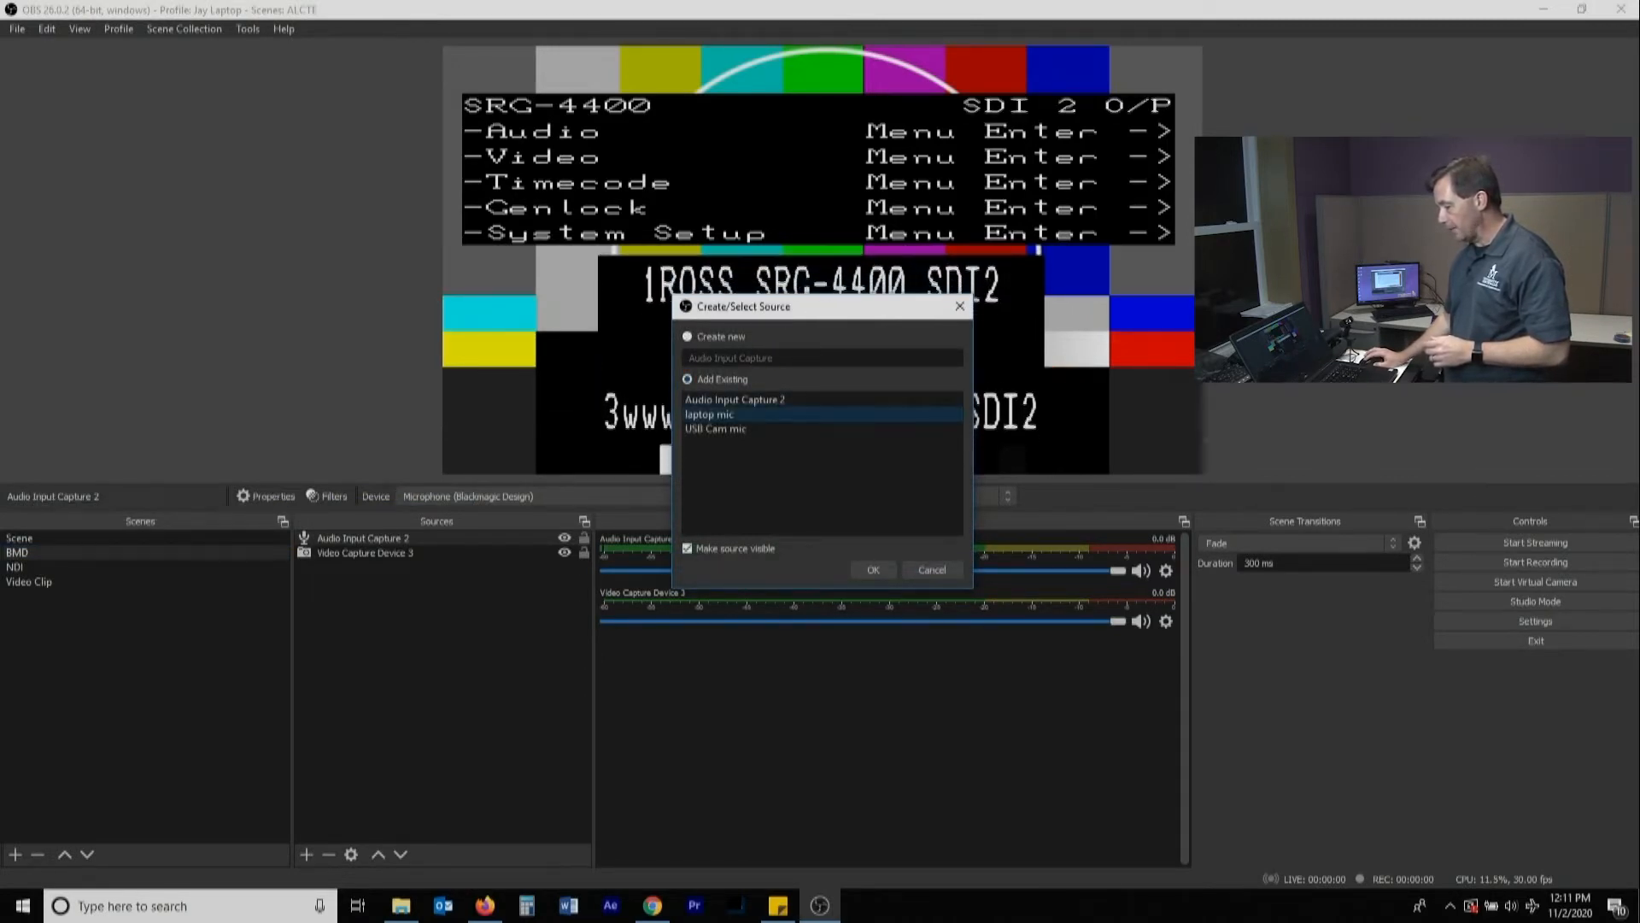
pyautogui.click(873, 570)
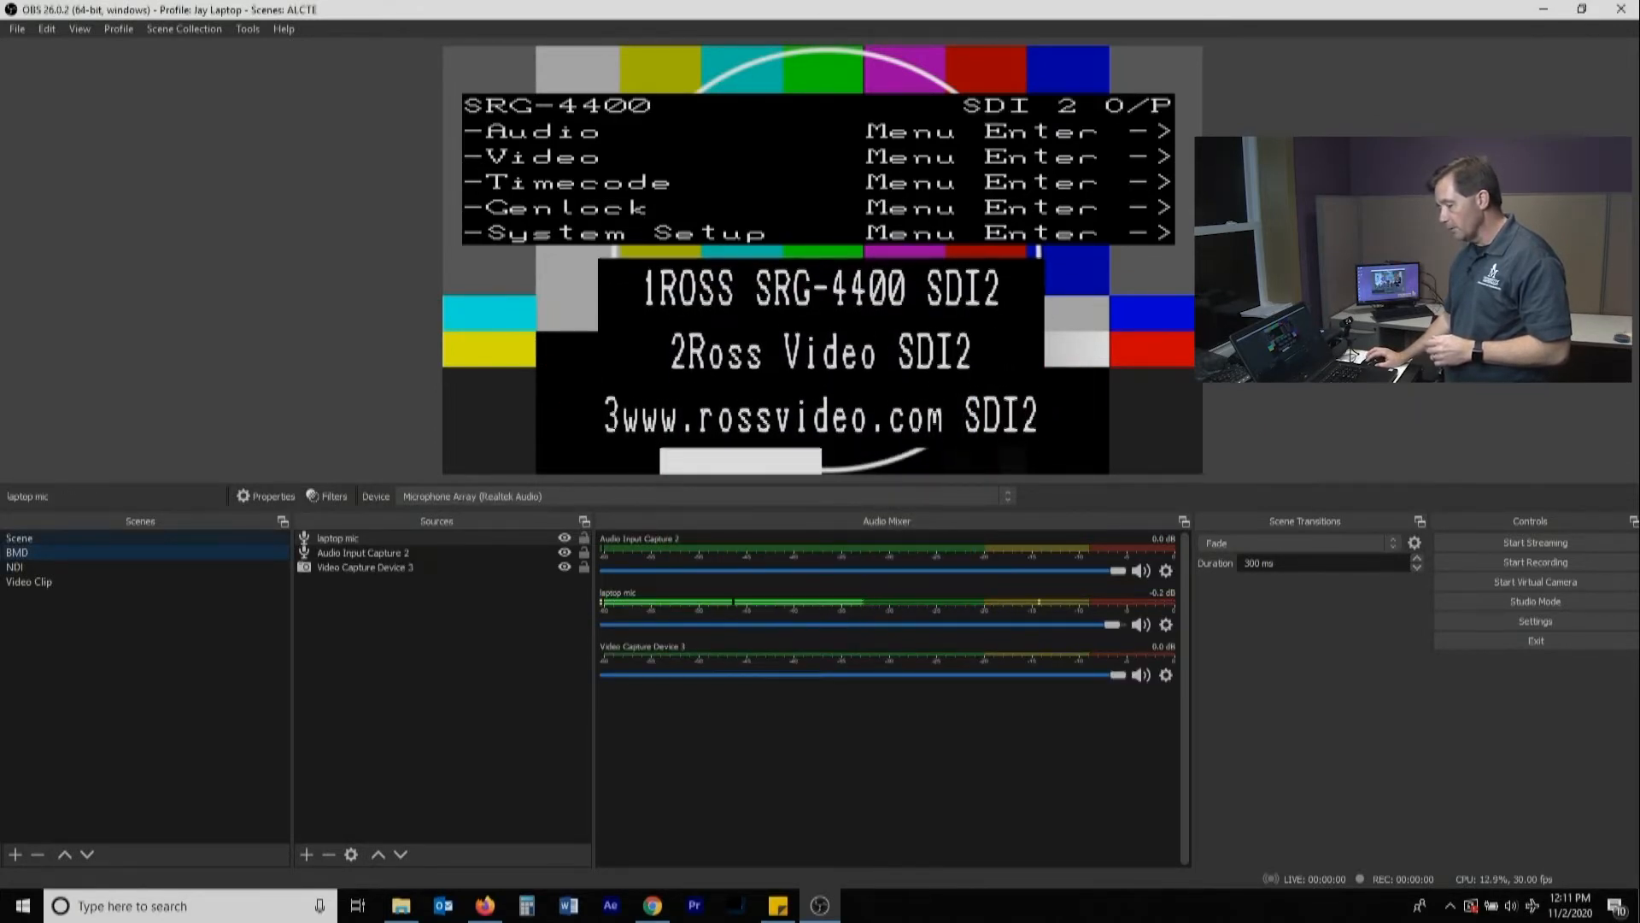
# Switch back and forth between Scene and BMD to check the laptop mic's level in both mixers
pyautogui.click(21, 539)
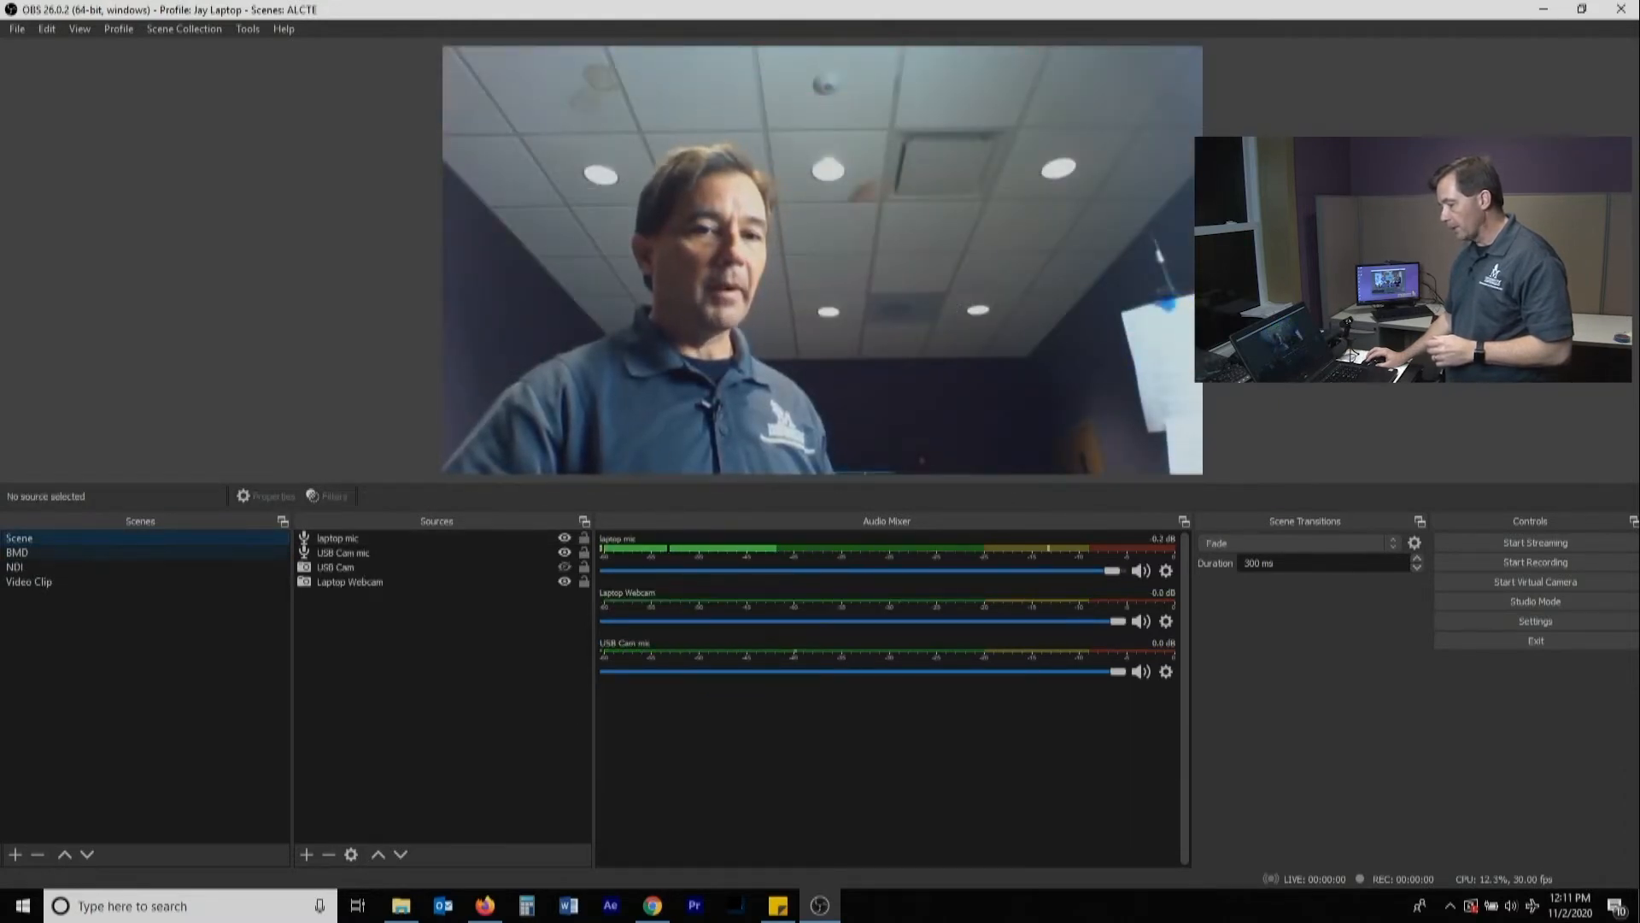
pyautogui.click(19, 553)
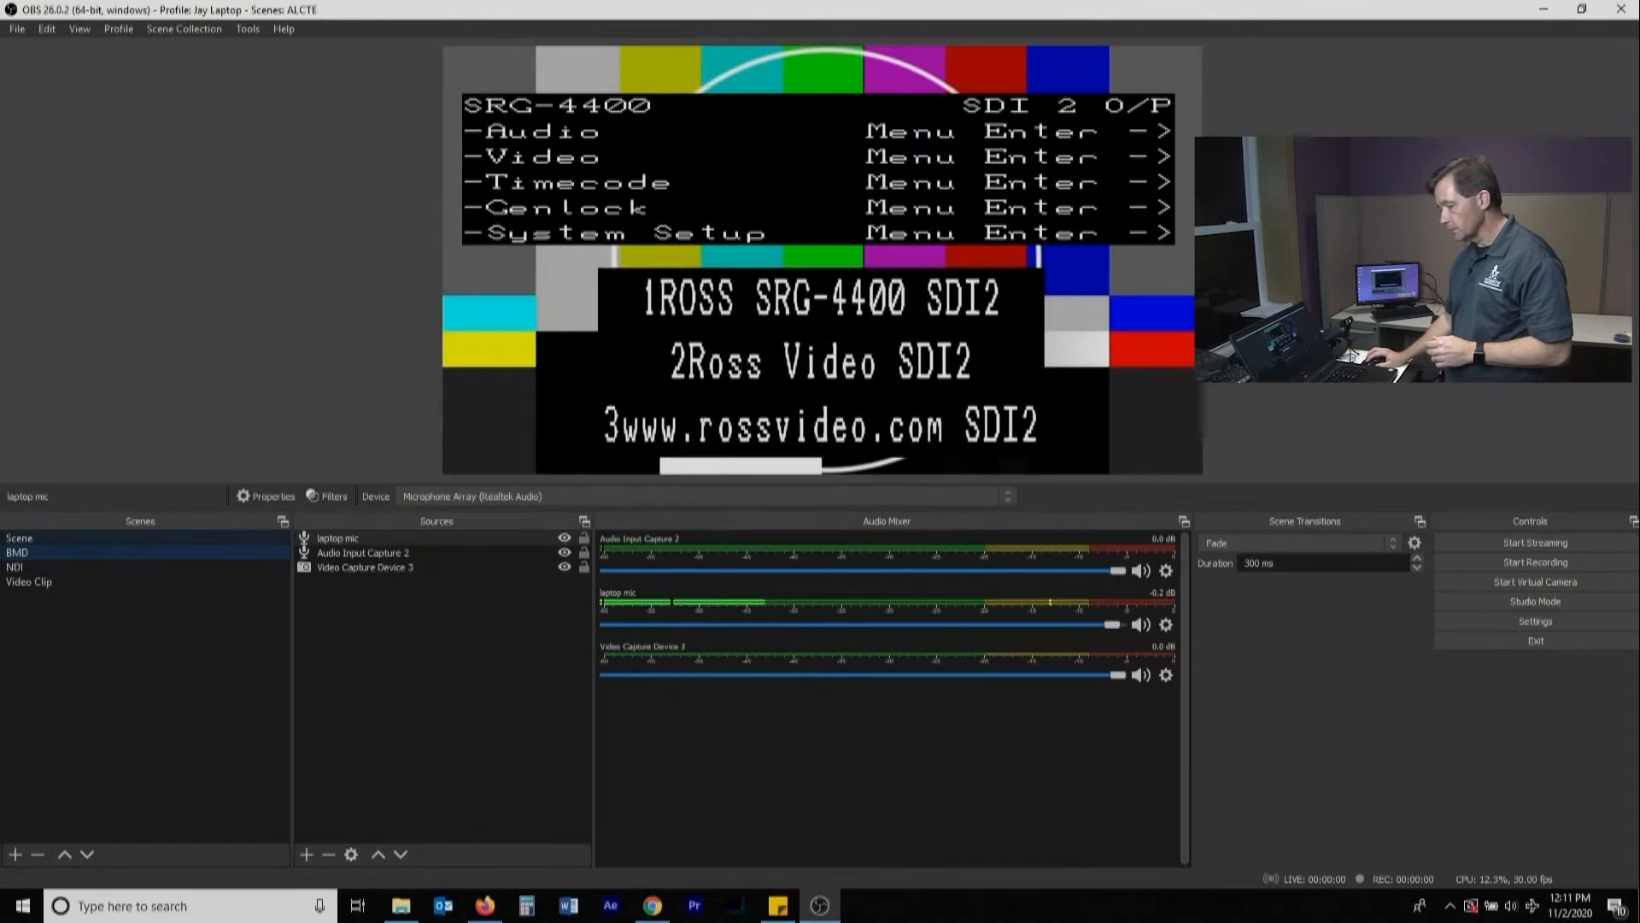
pyautogui.click(20, 538)
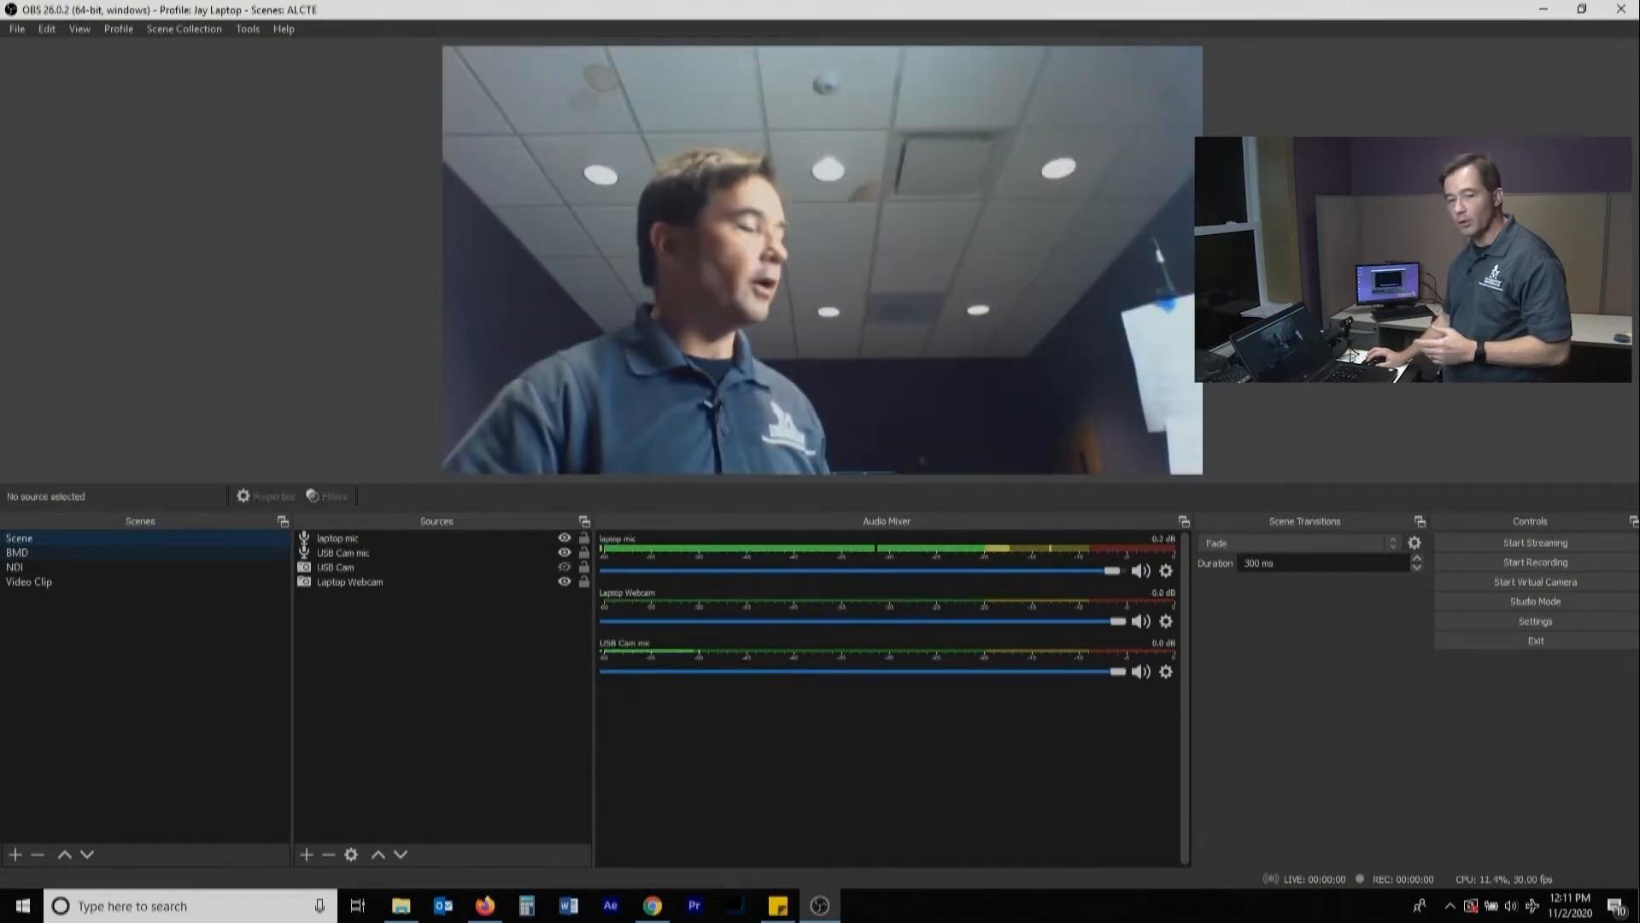
pyautogui.click(19, 553)
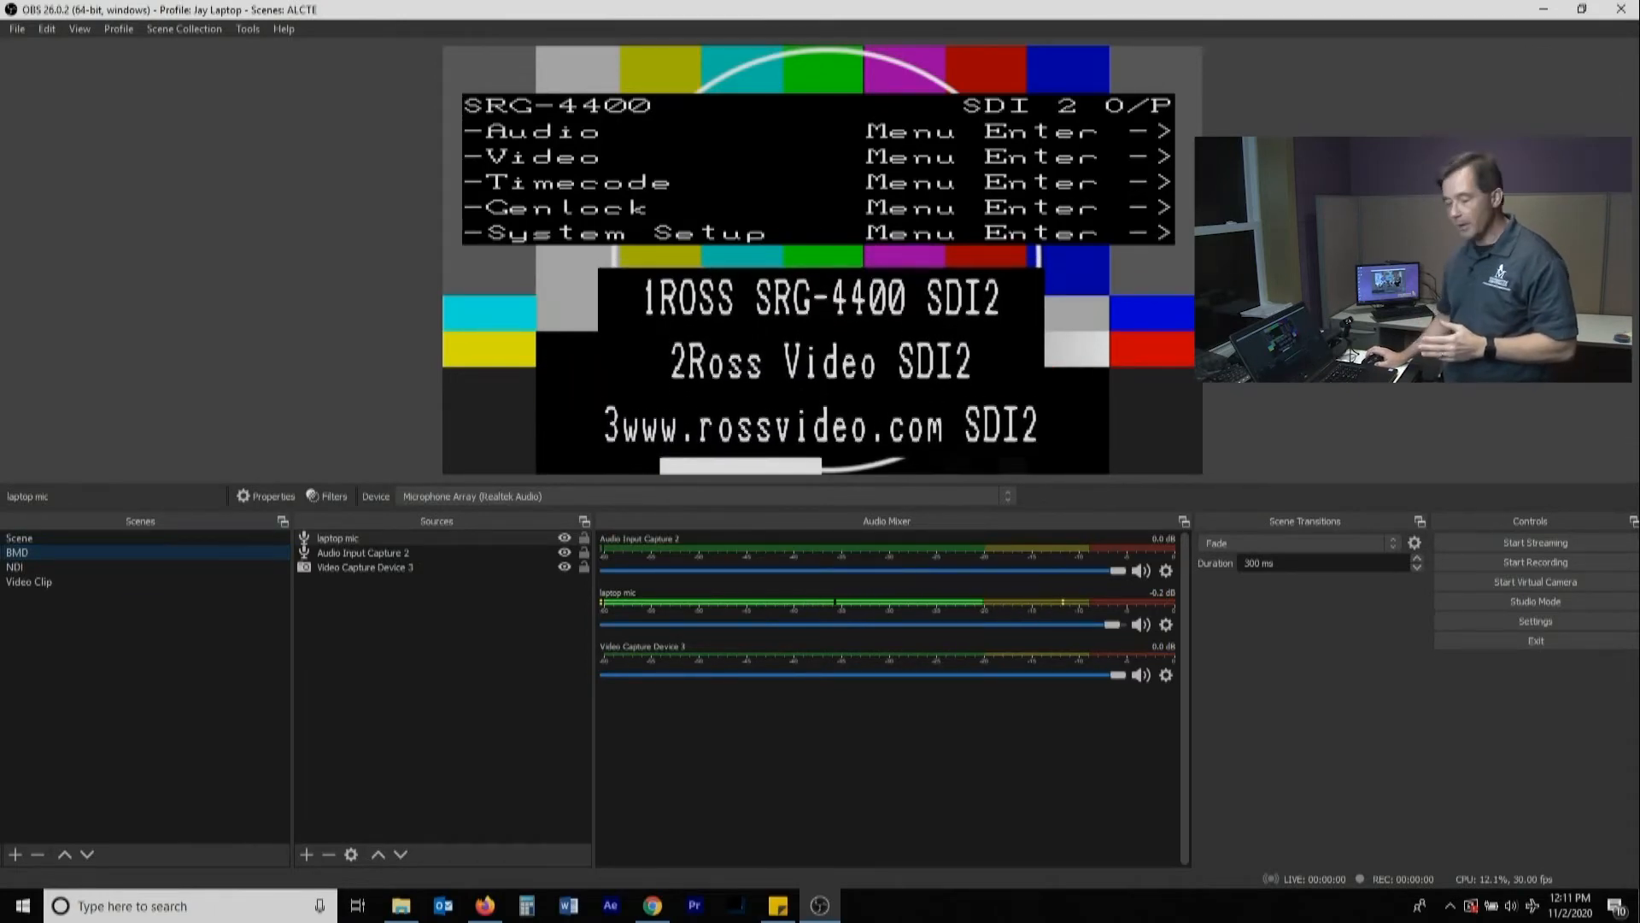
# Add the existing "laptop mic" audio input capture to the NDI scene, keeping the source visible
pyautogui.click(18, 567)
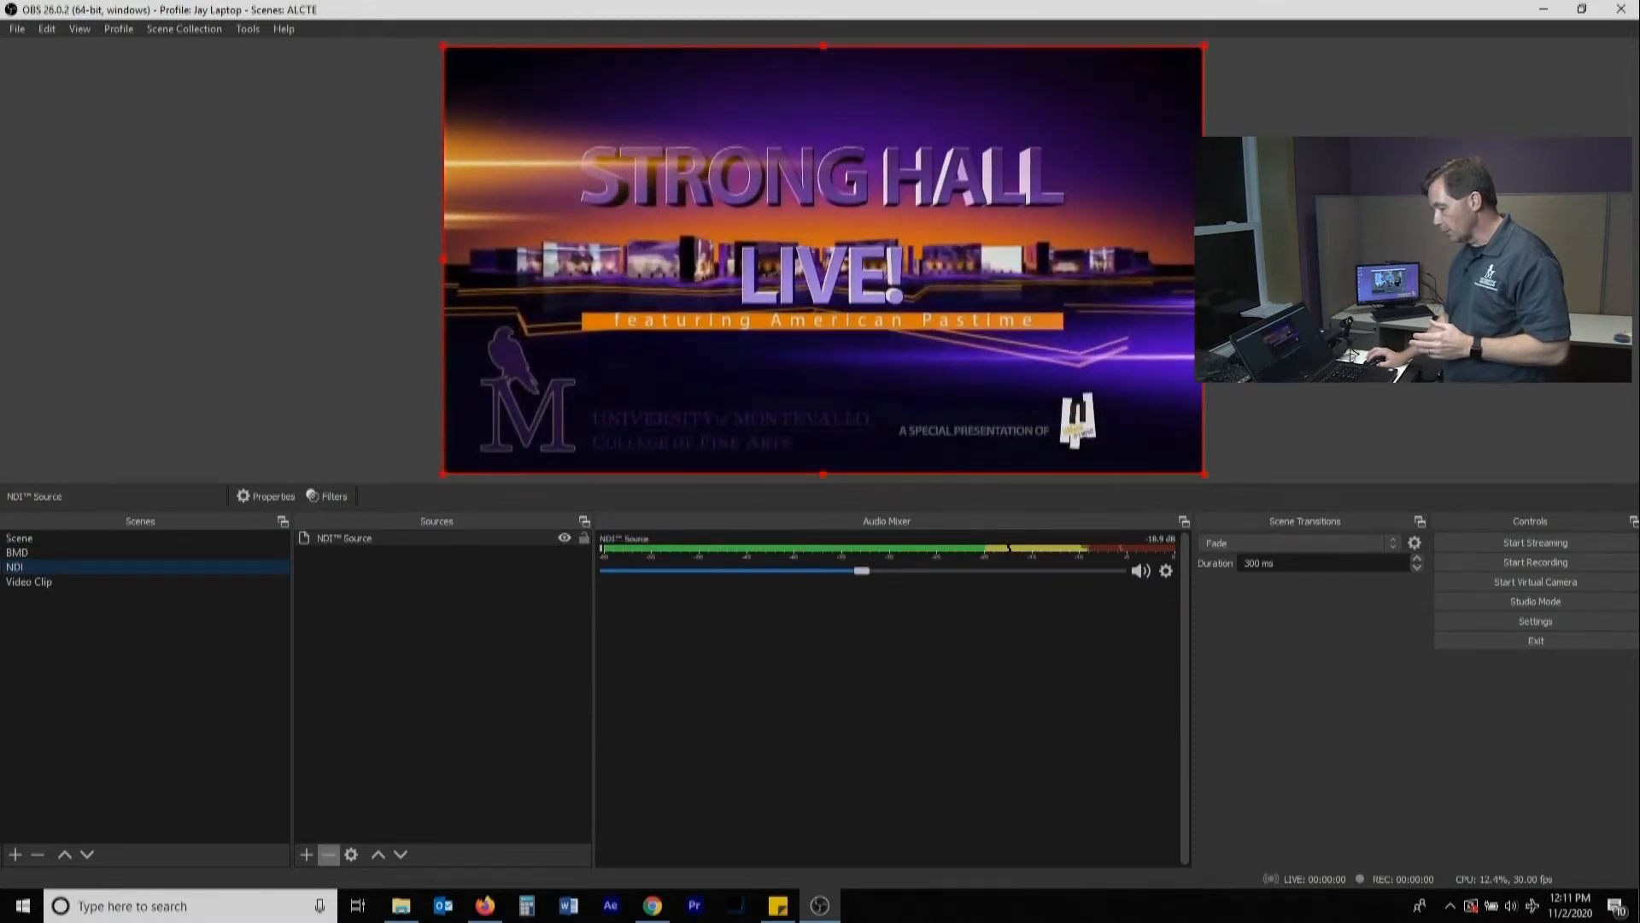
pyautogui.click(305, 855)
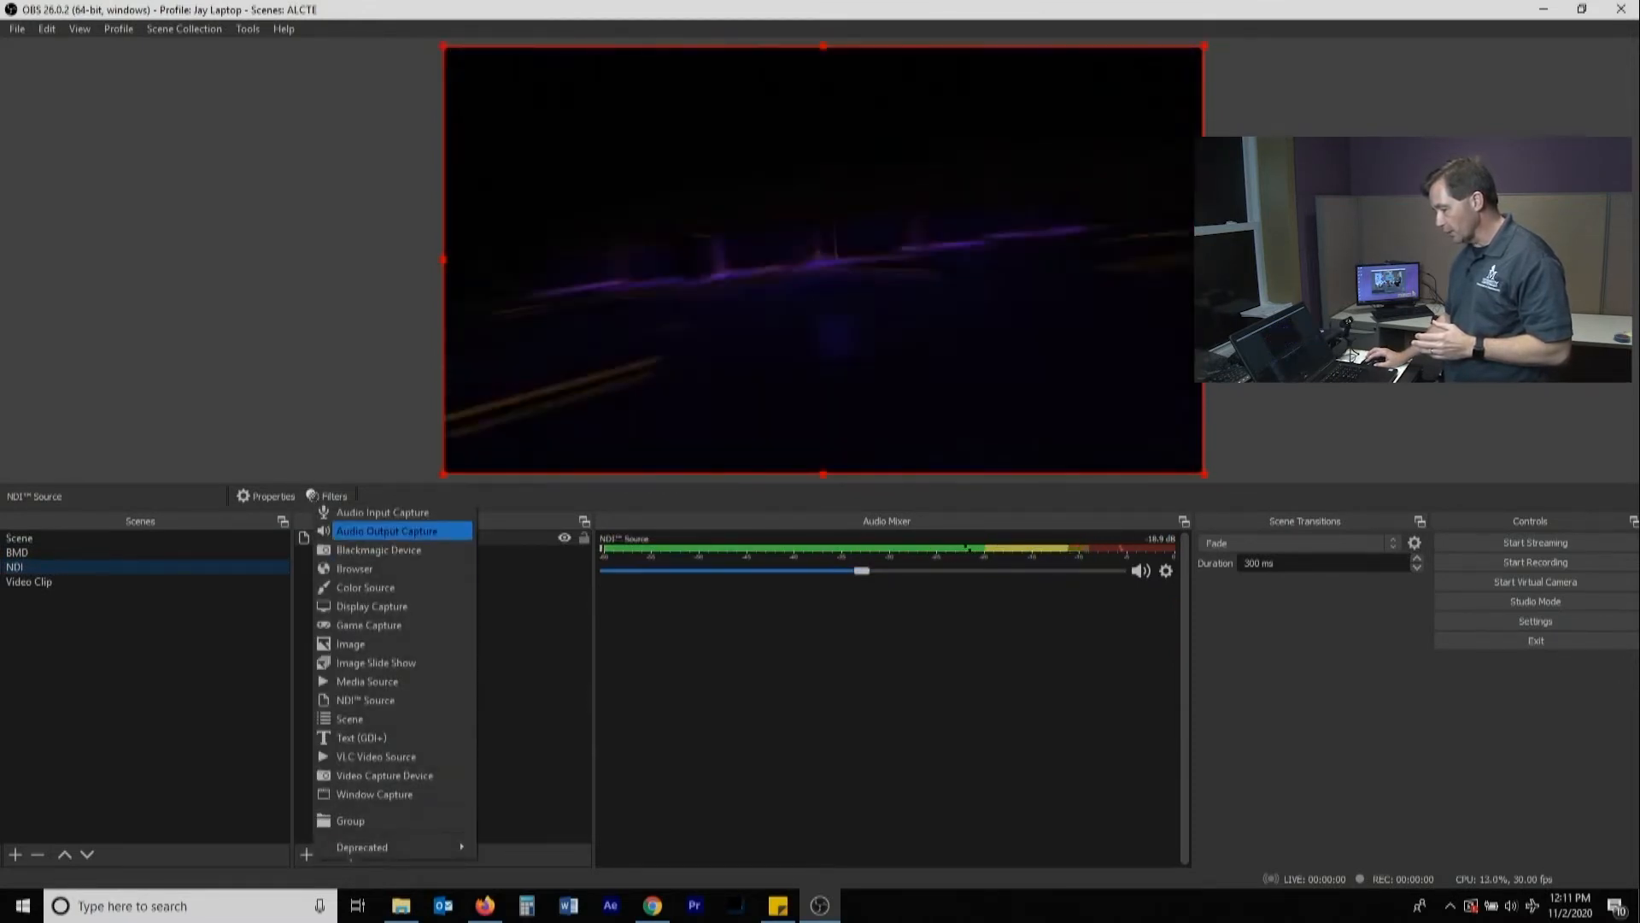
pyautogui.click(382, 512)
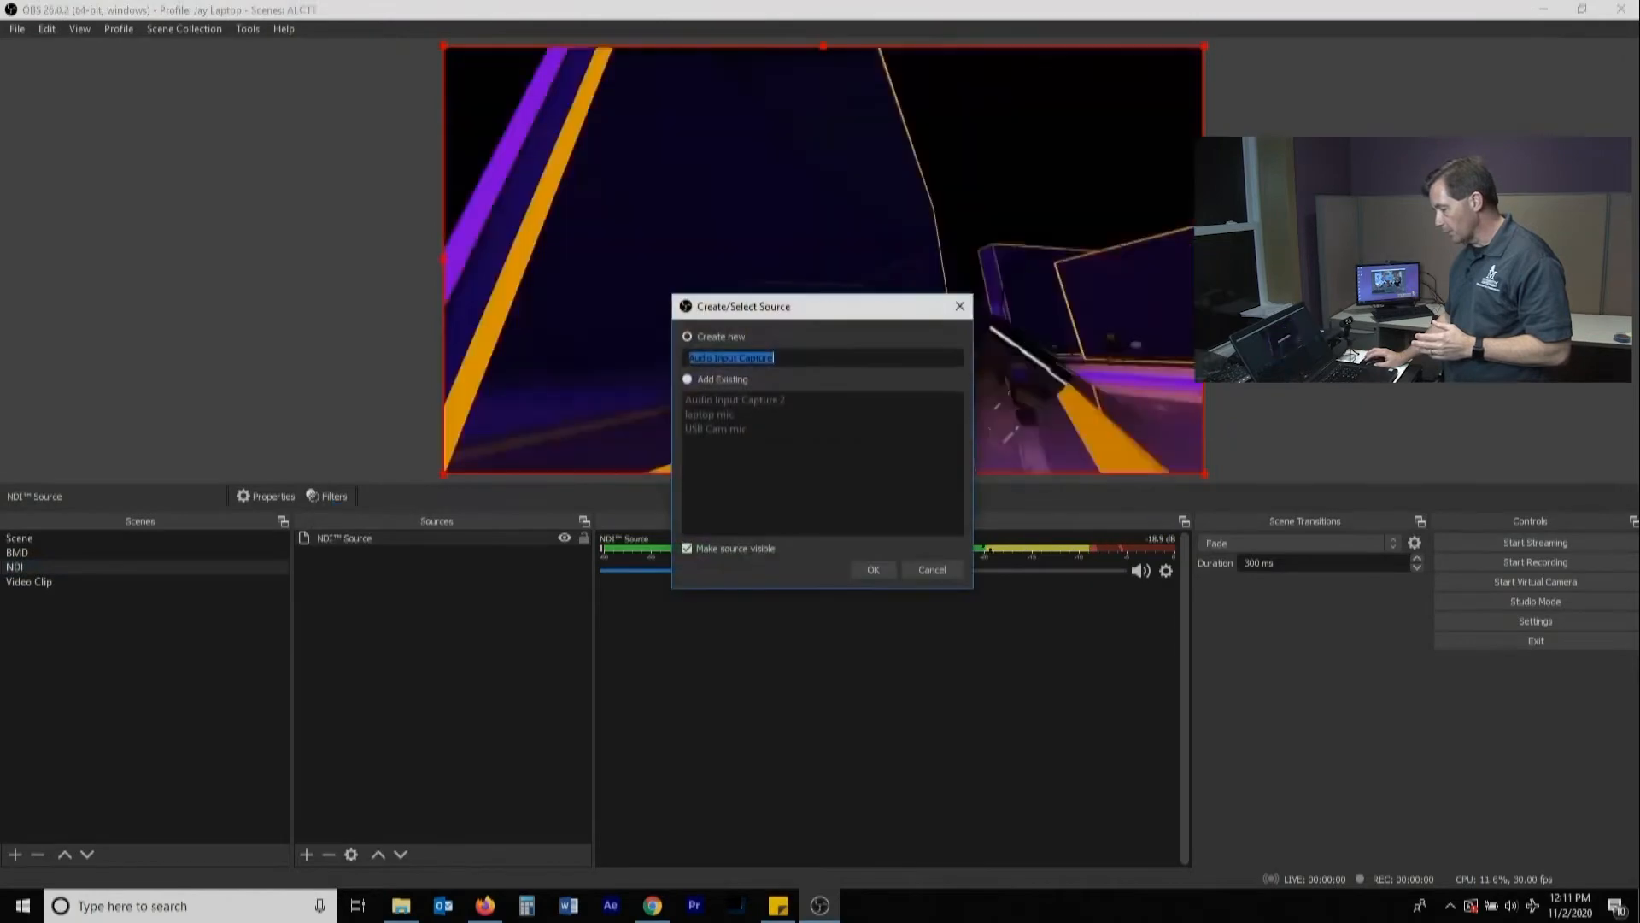
pyautogui.click(688, 379)
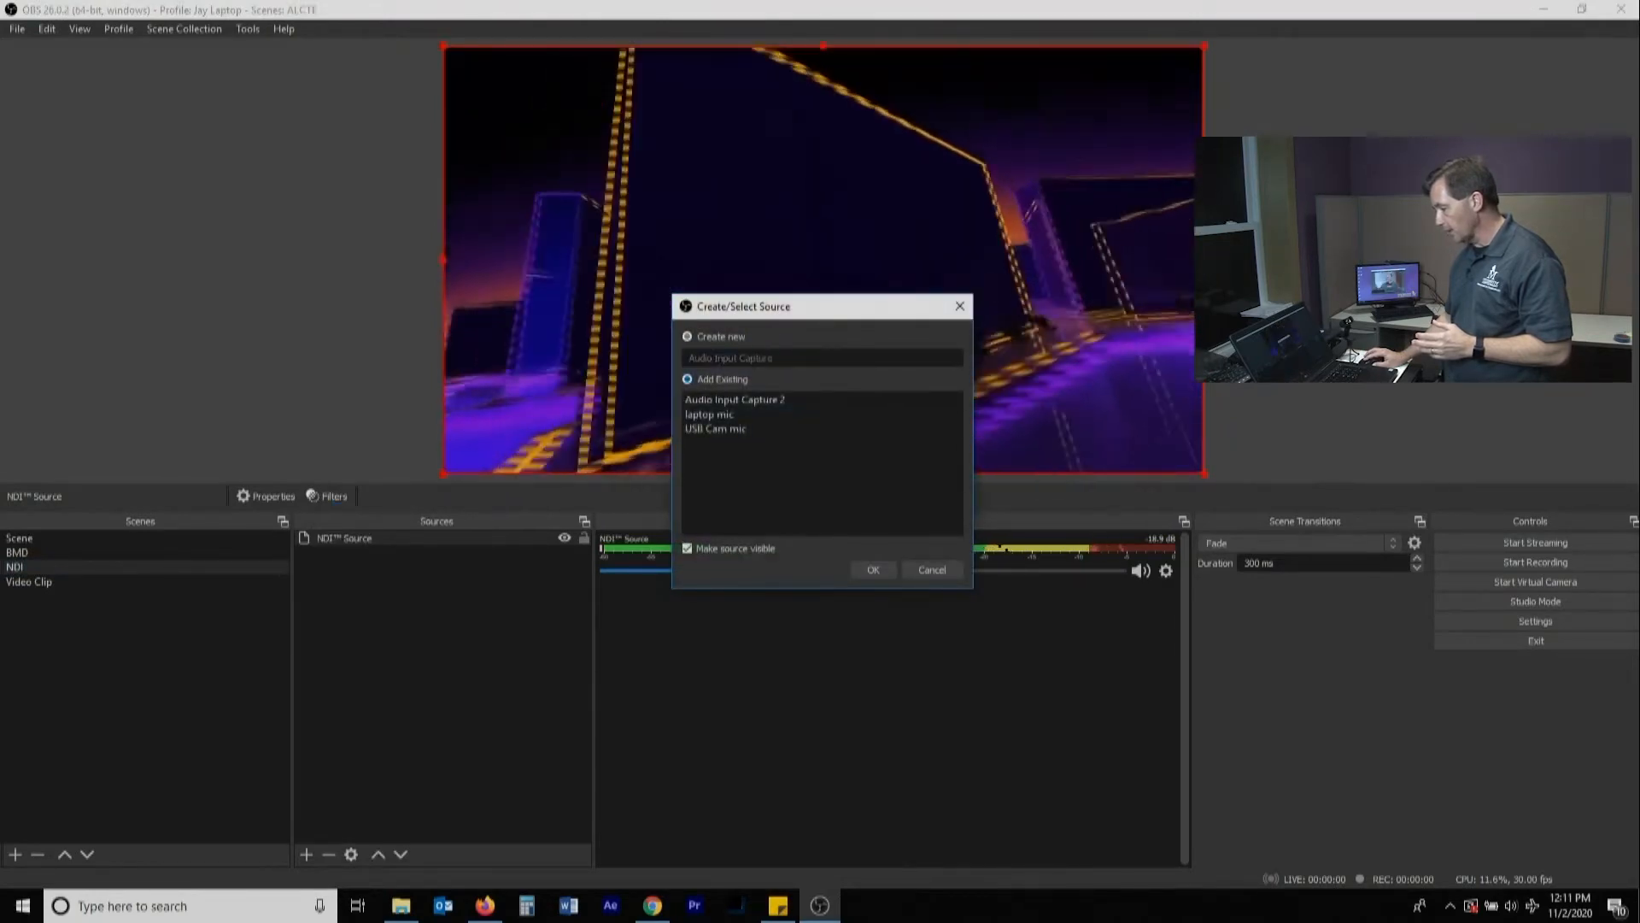
pyautogui.click(711, 414)
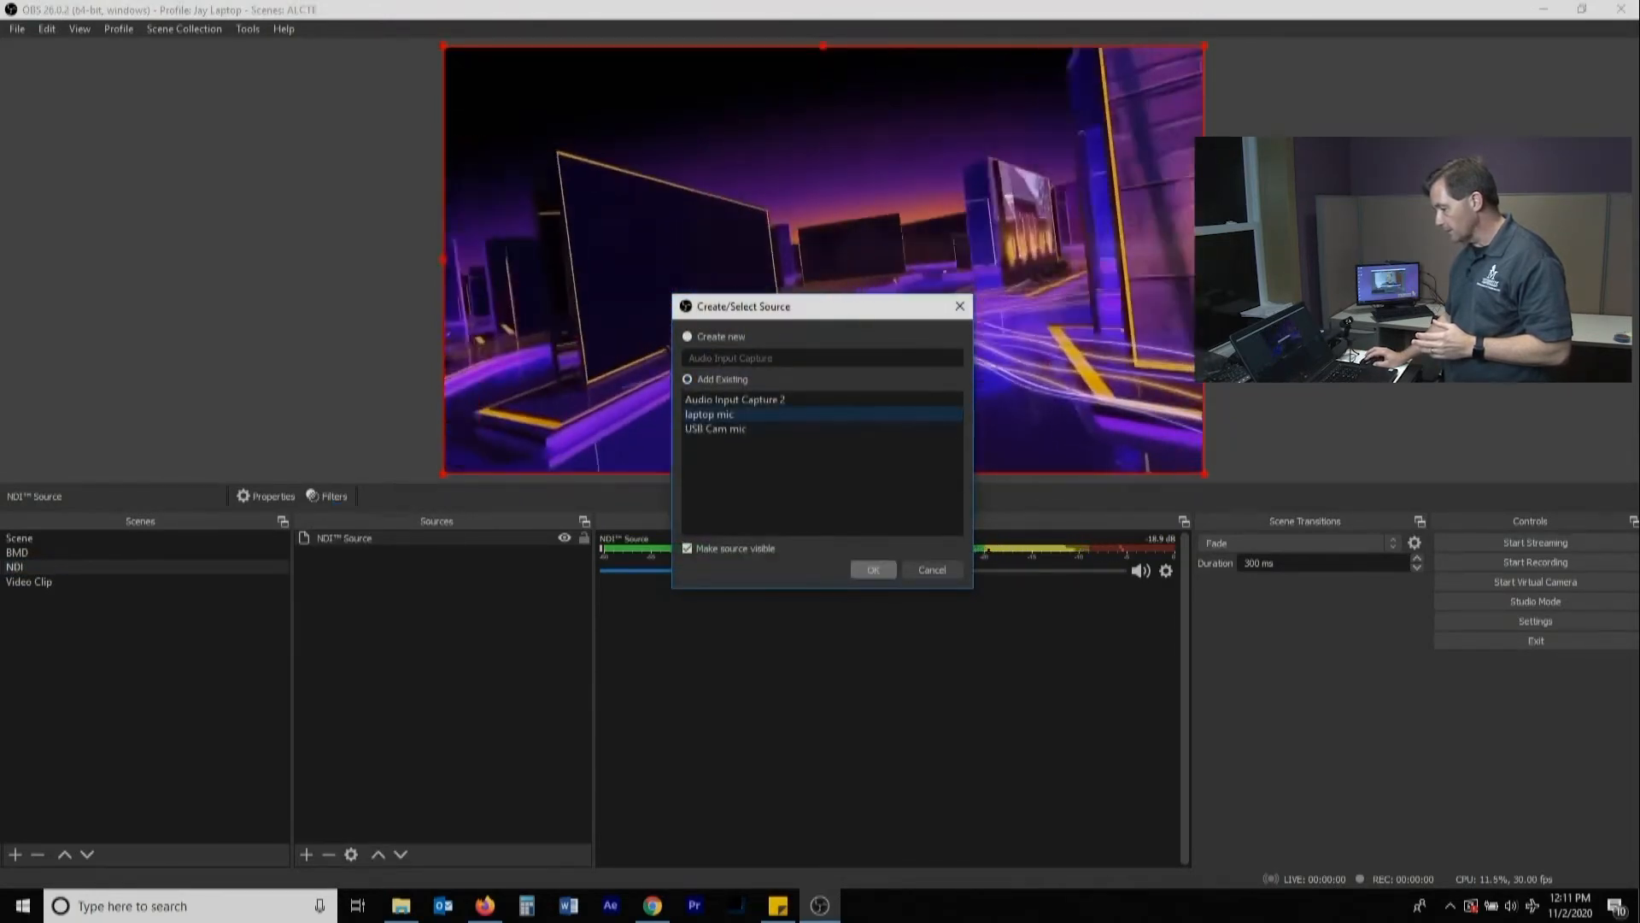
pyautogui.click(874, 570)
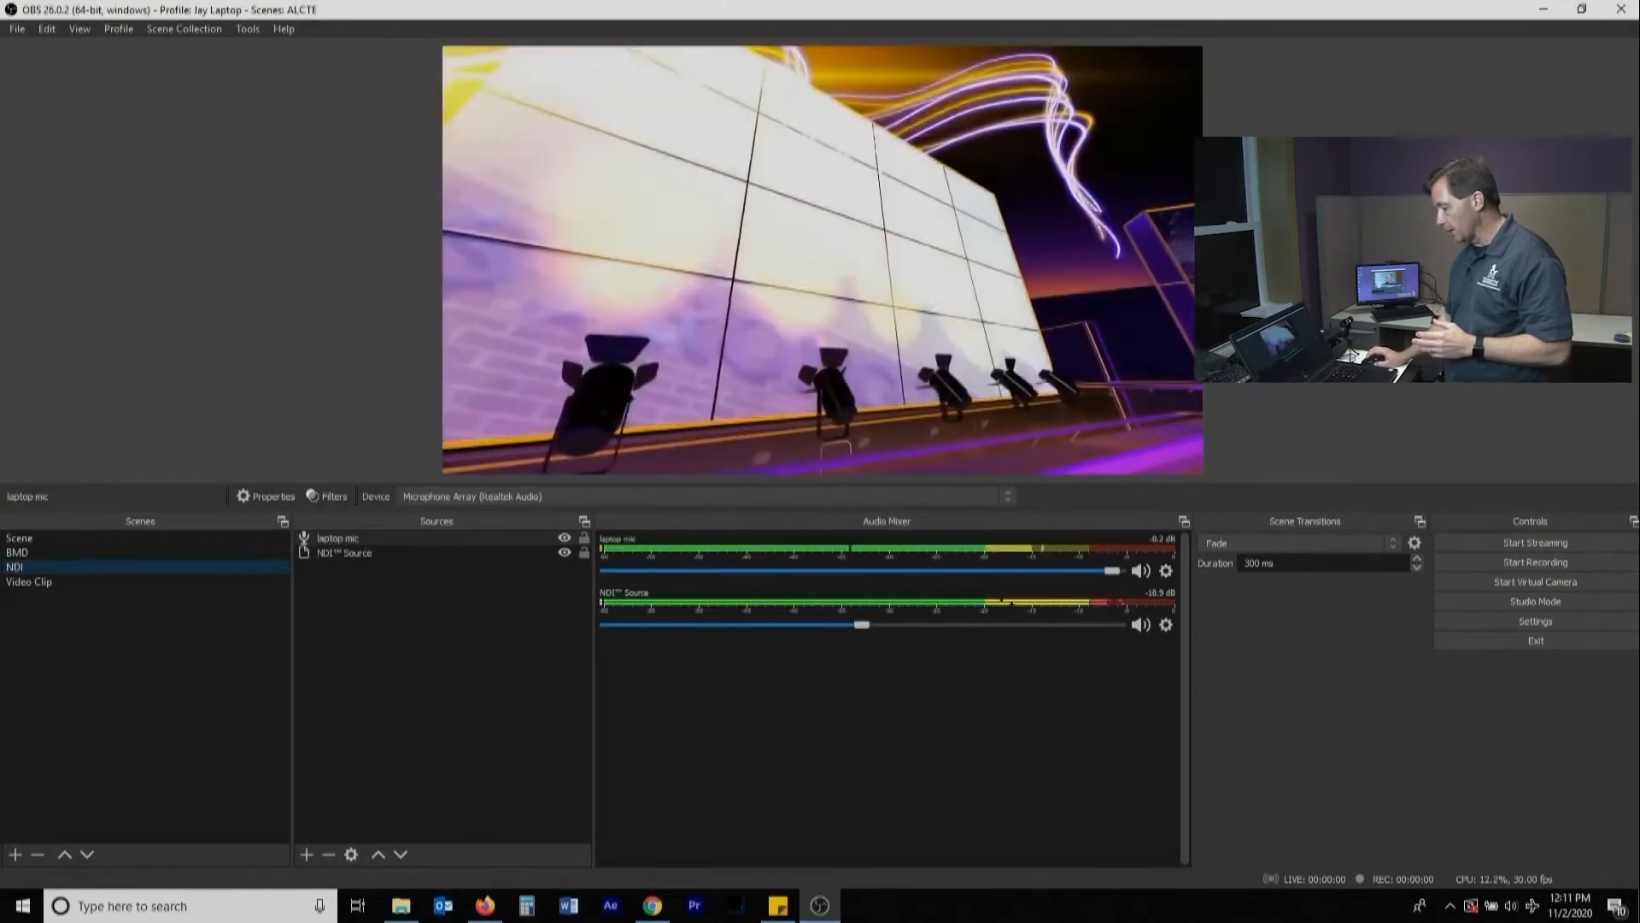
# Check the mixer in Scene, and in the BMD scene hide and show the laptop mic source twice
pyautogui.click(20, 539)
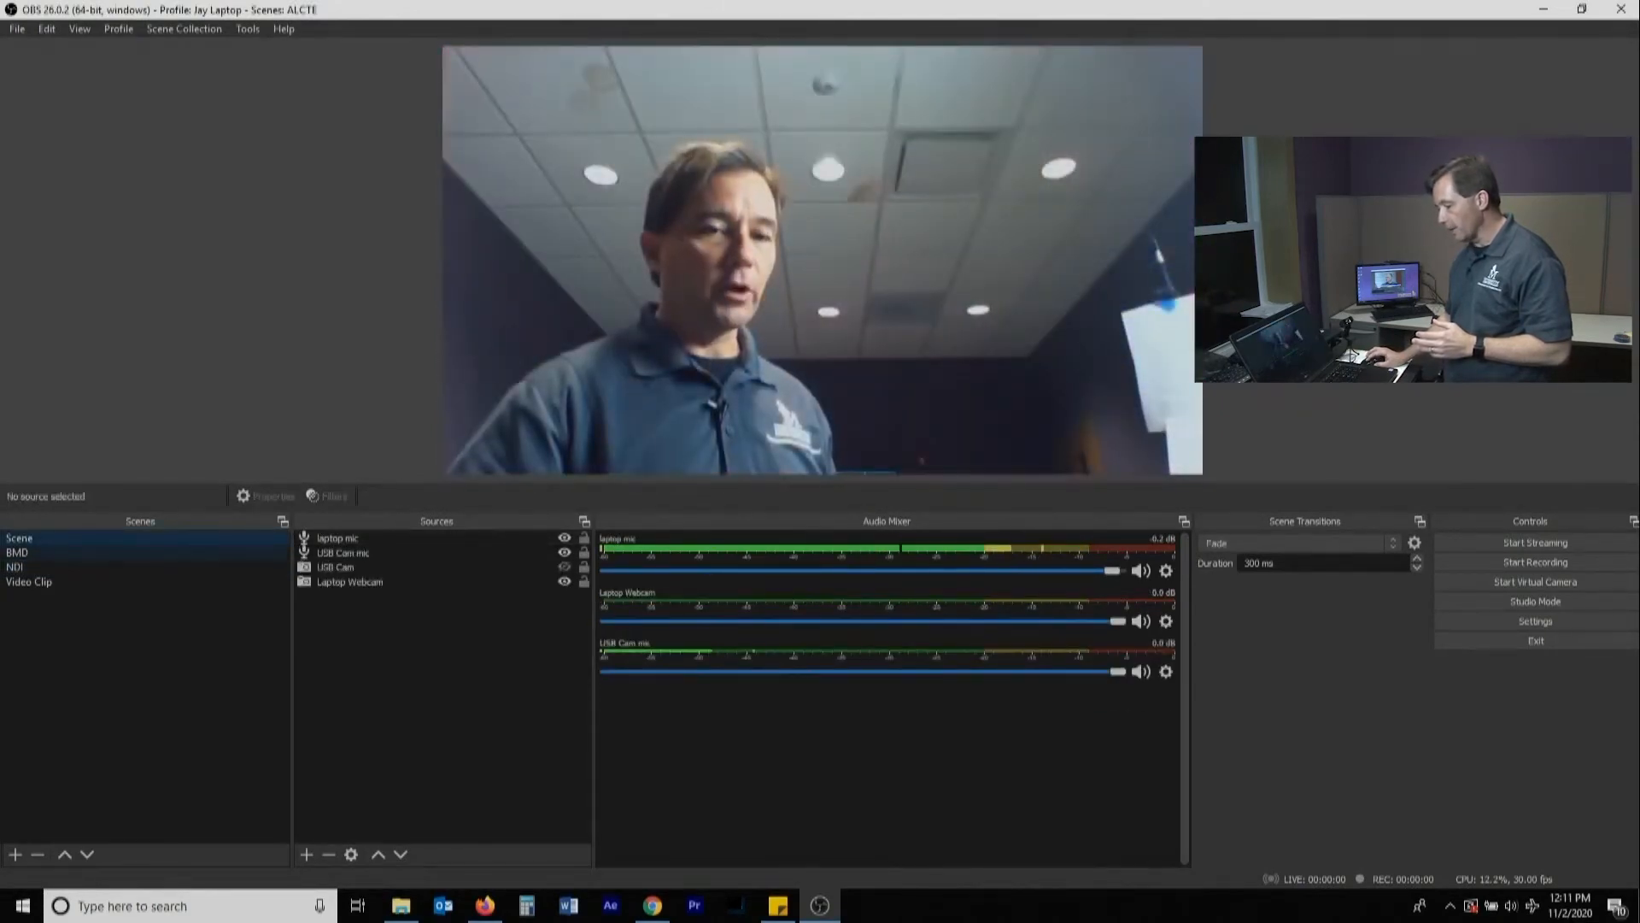
pyautogui.click(19, 552)
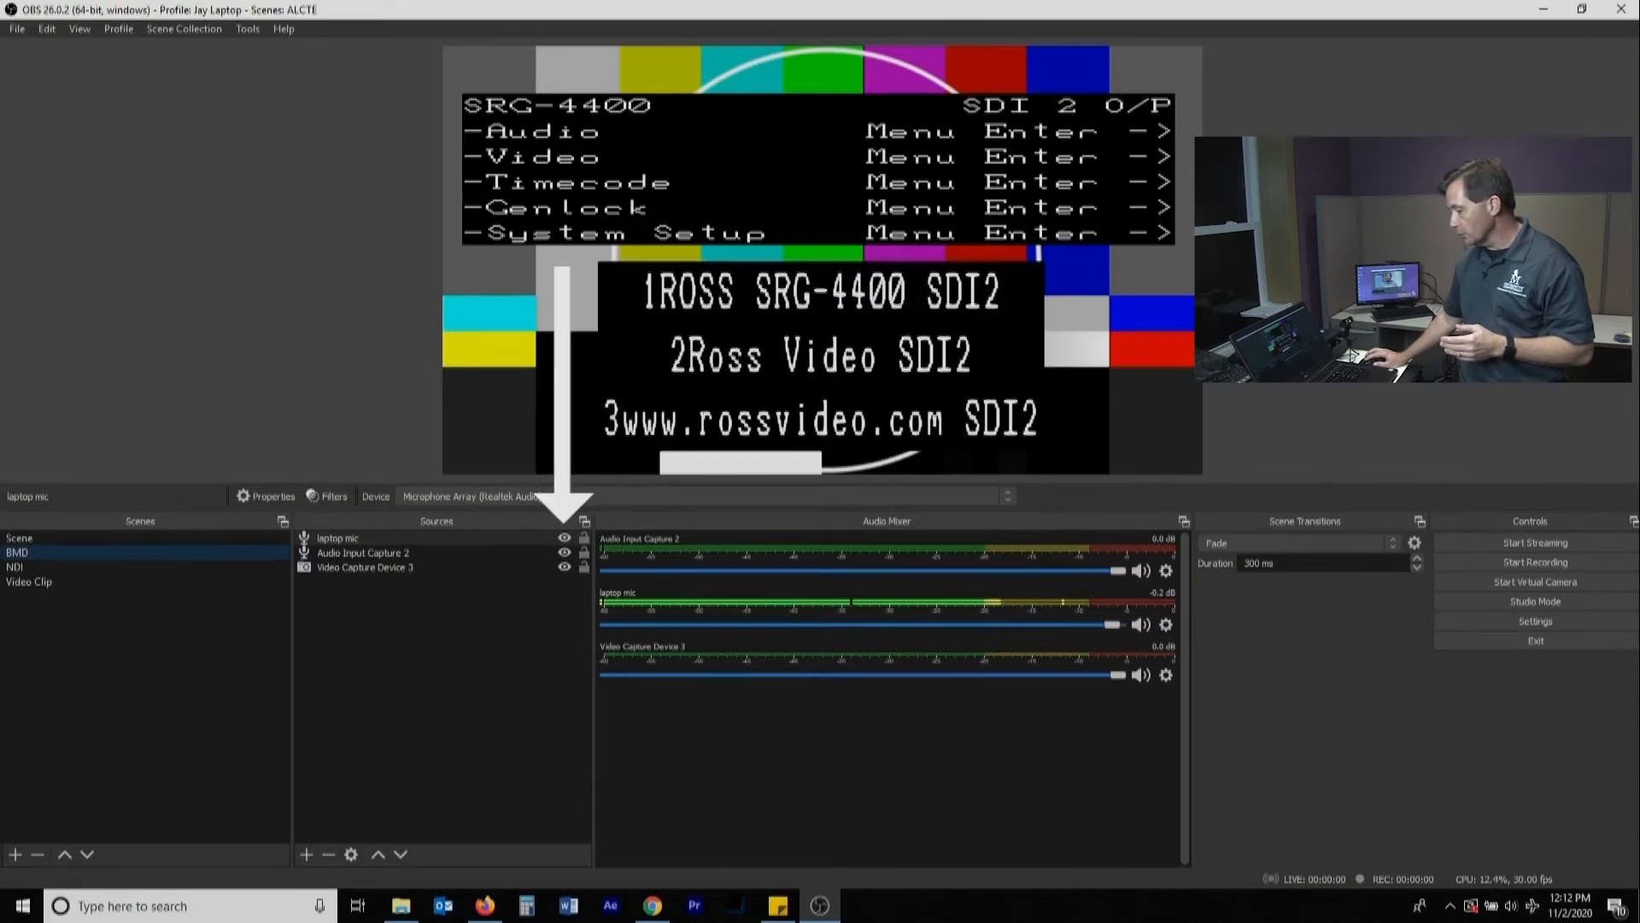
pyautogui.click(564, 537)
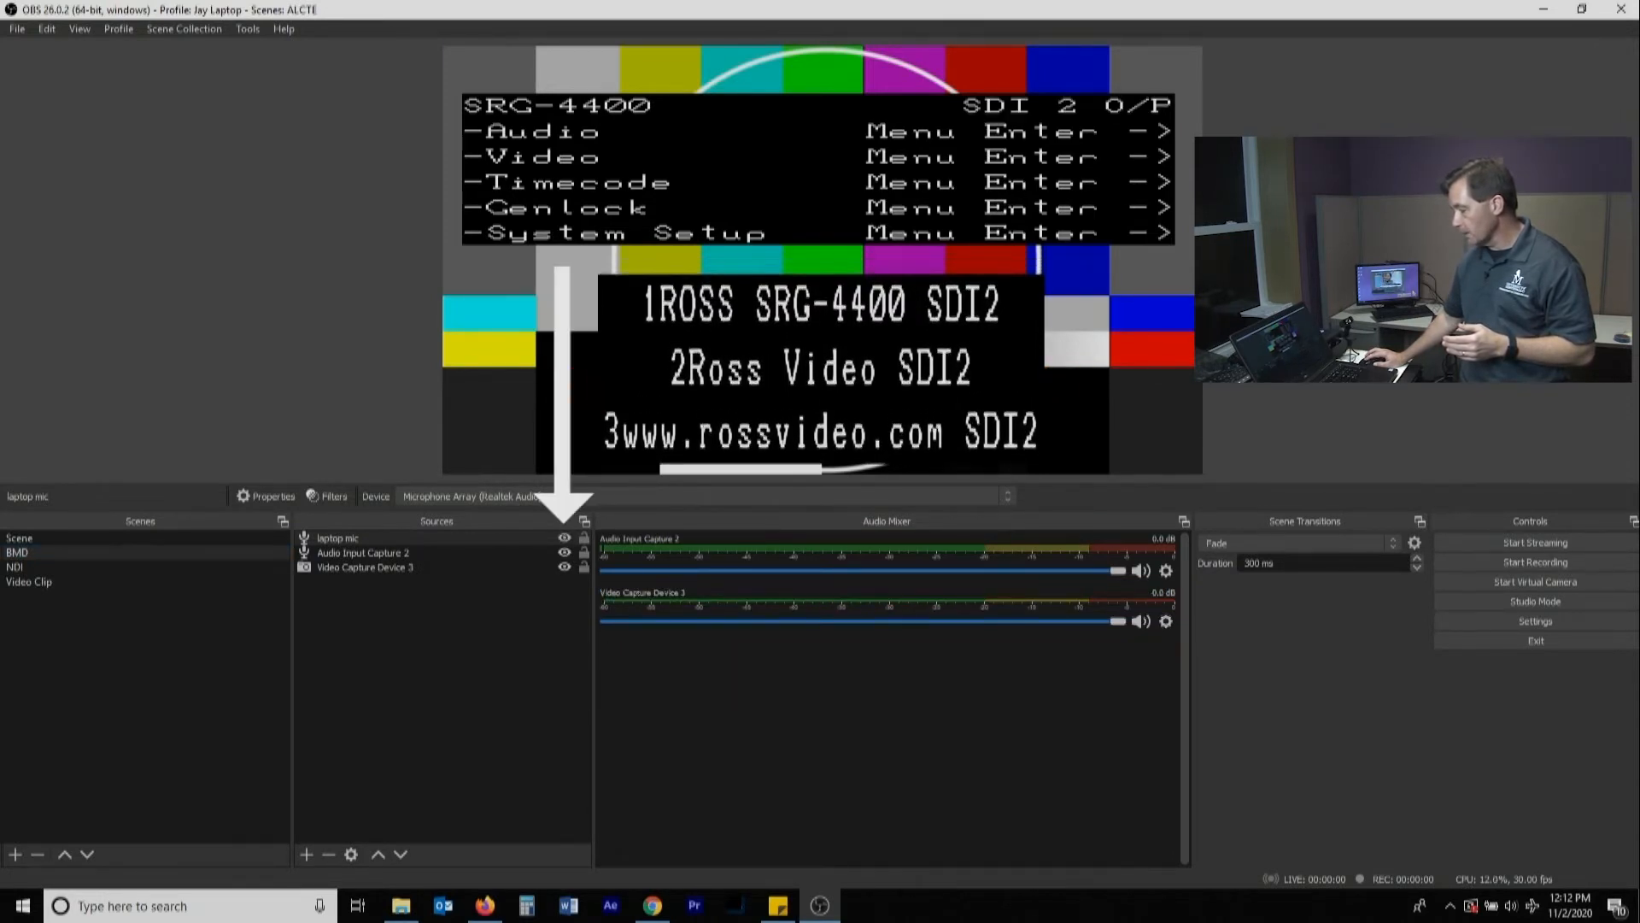
pyautogui.click(564, 537)
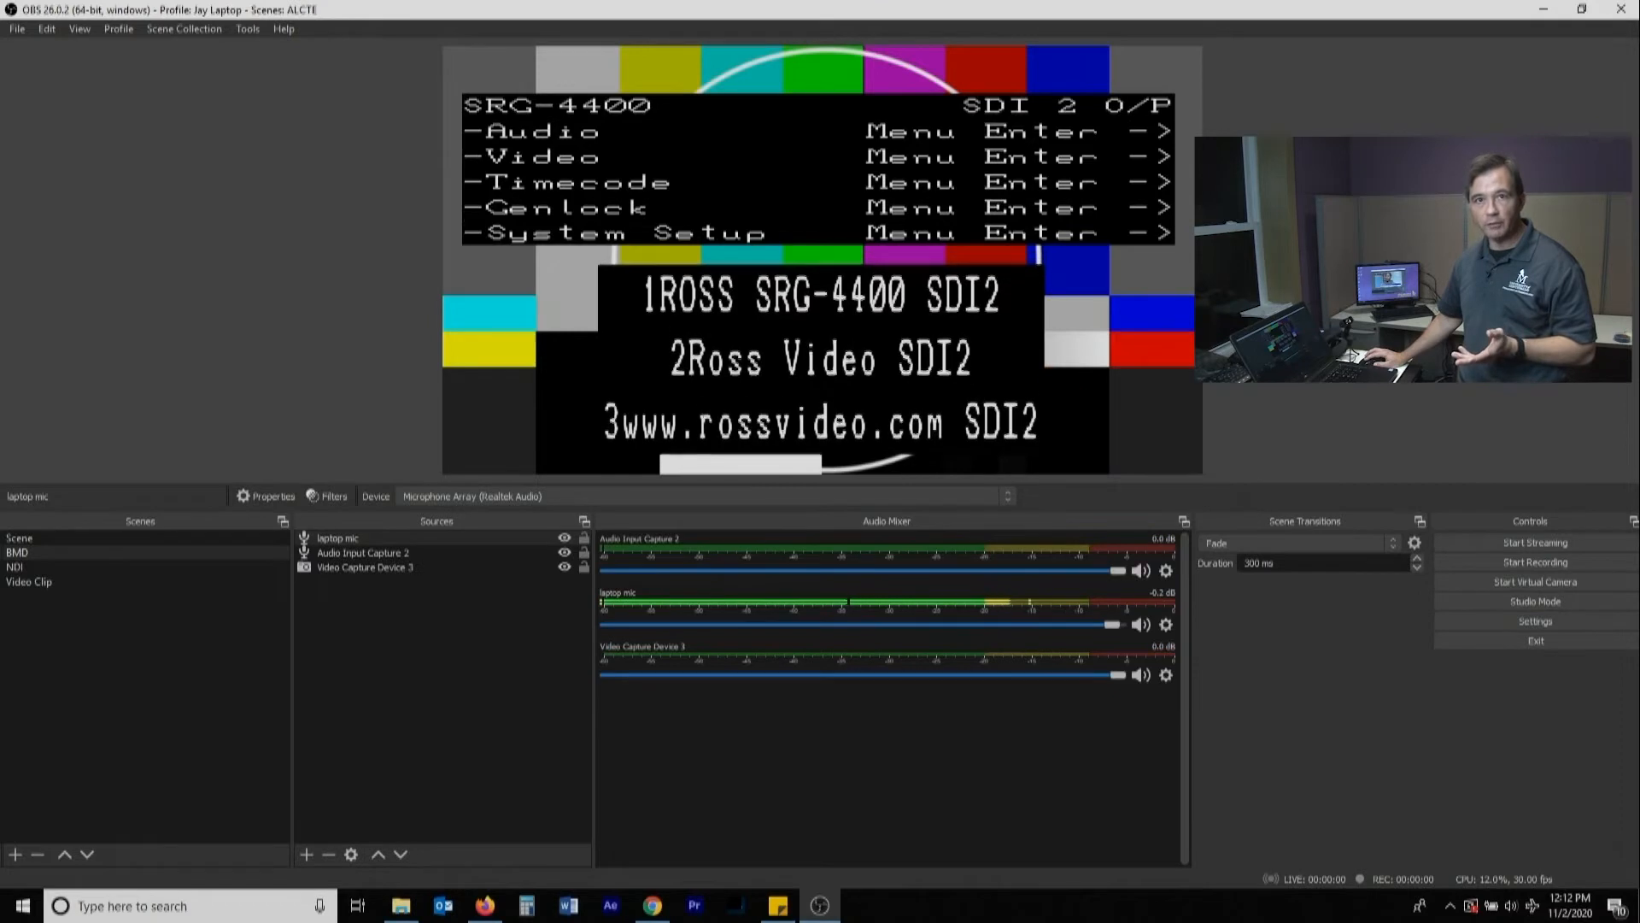
pyautogui.click(563, 538)
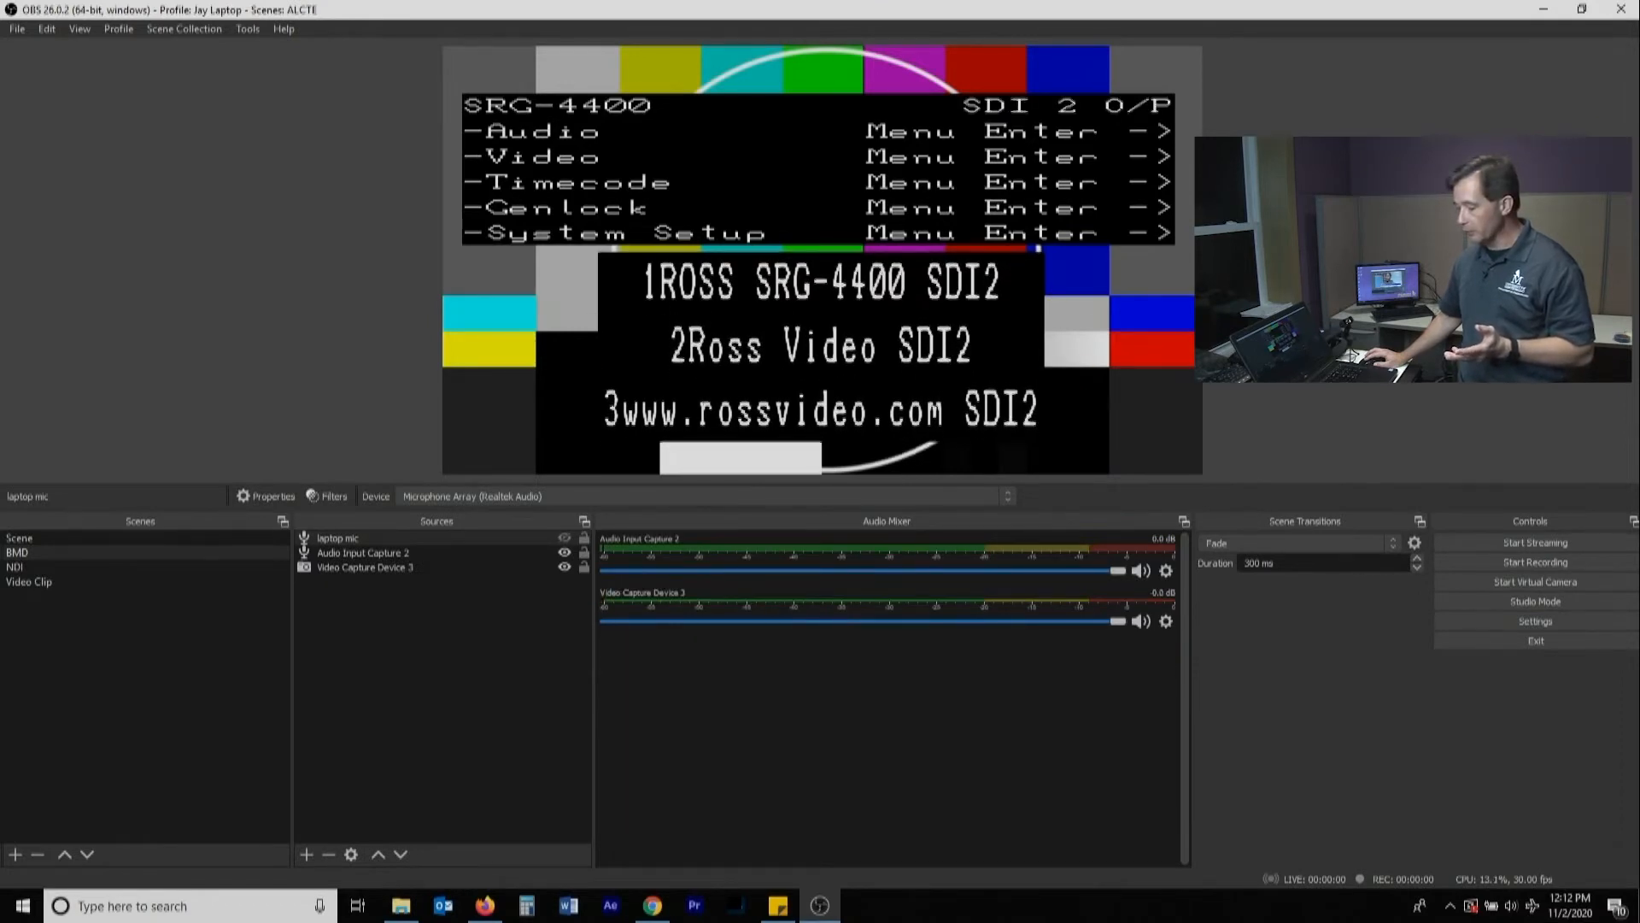
pyautogui.click(564, 537)
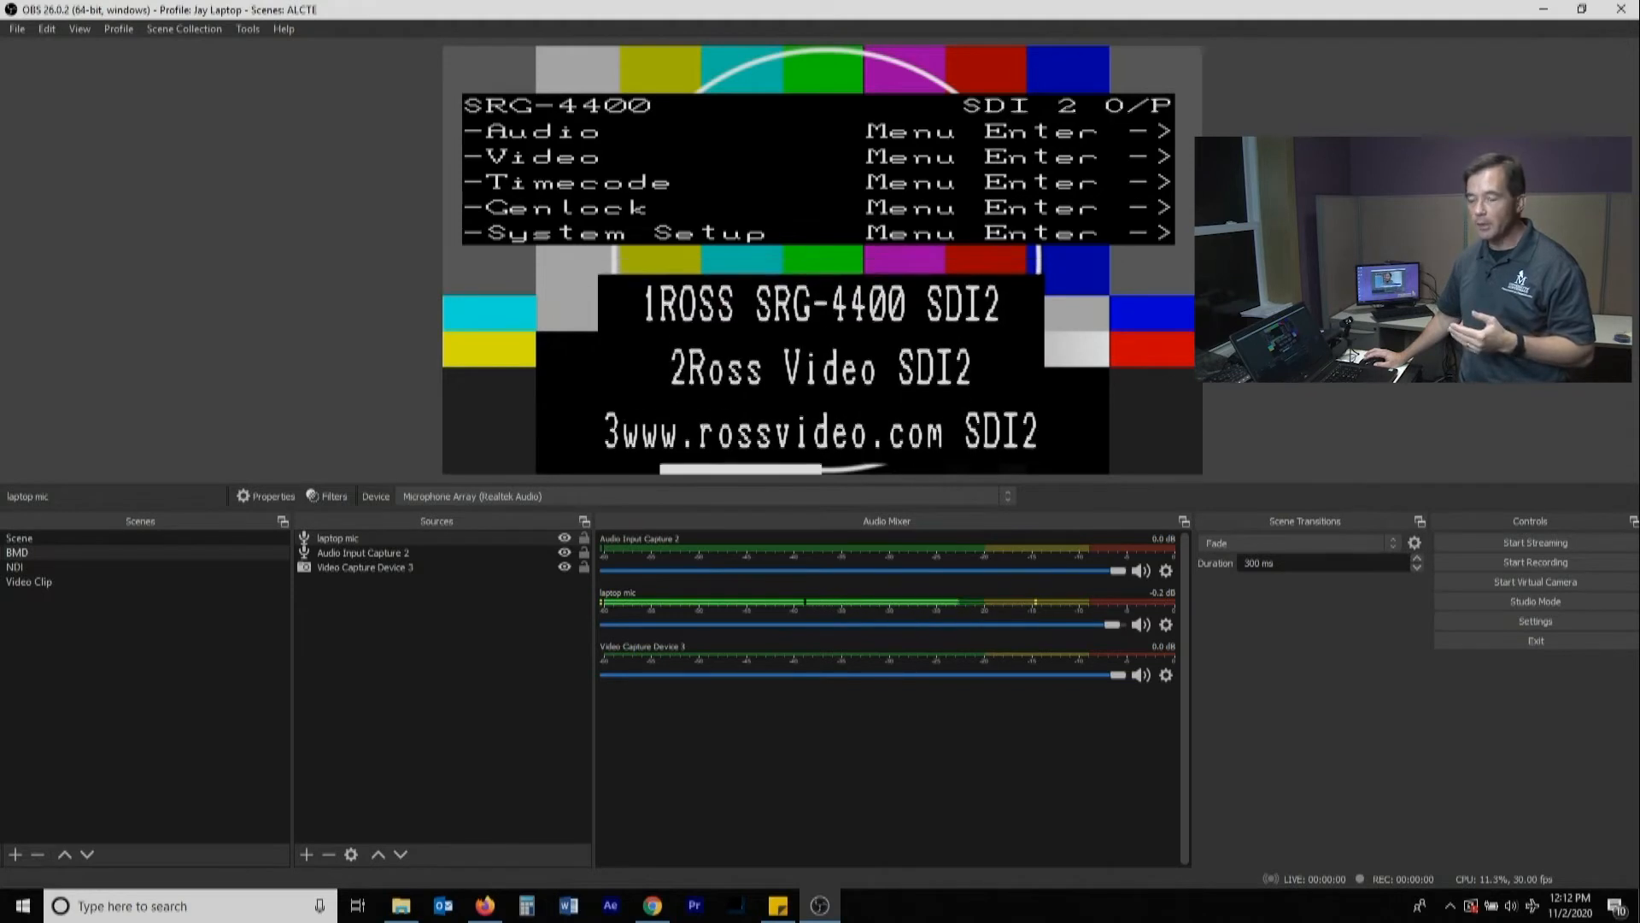
# Hide and show the laptop mic source in the BMD scene, and mute and unmute it in the audio mixer
pyautogui.click(564, 538)
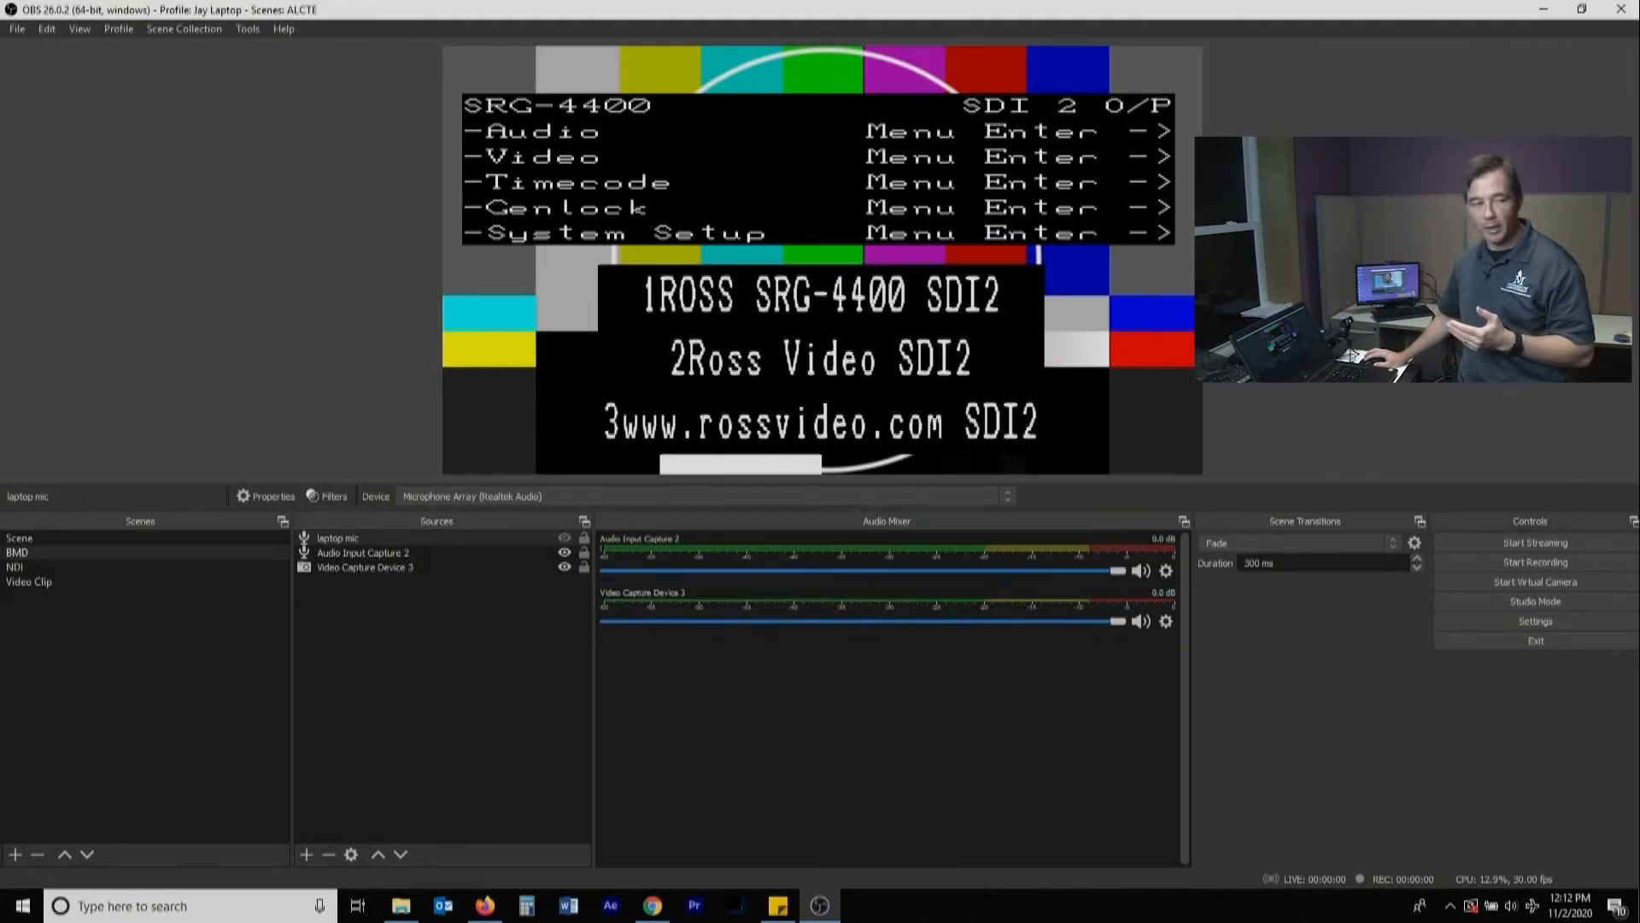
pyautogui.click(563, 537)
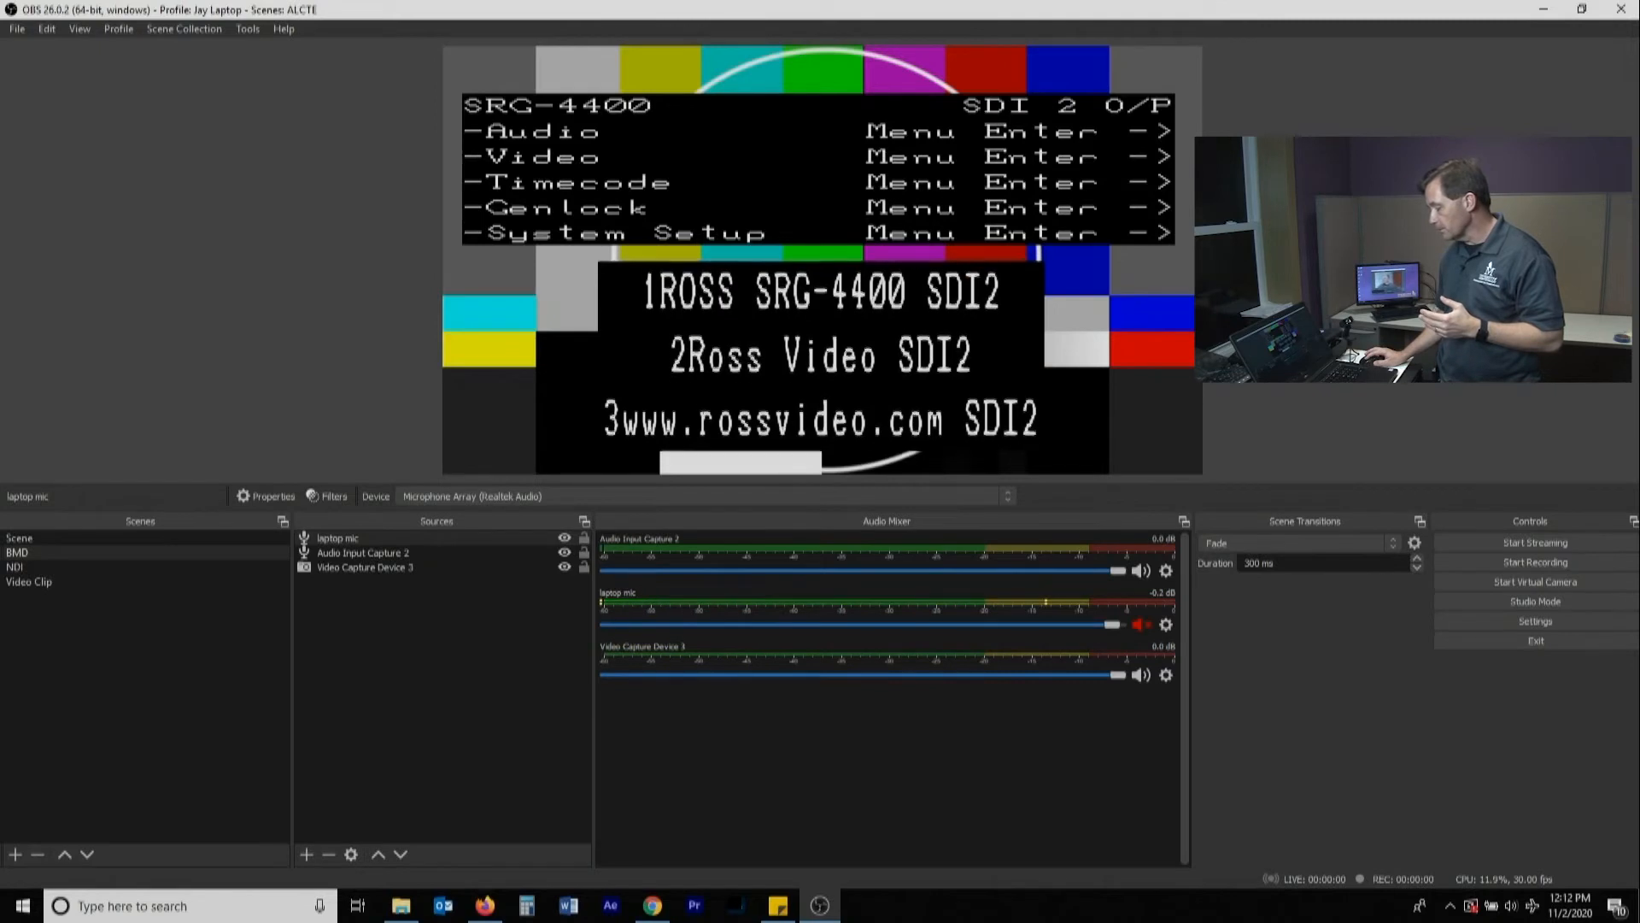
pyautogui.click(1142, 625)
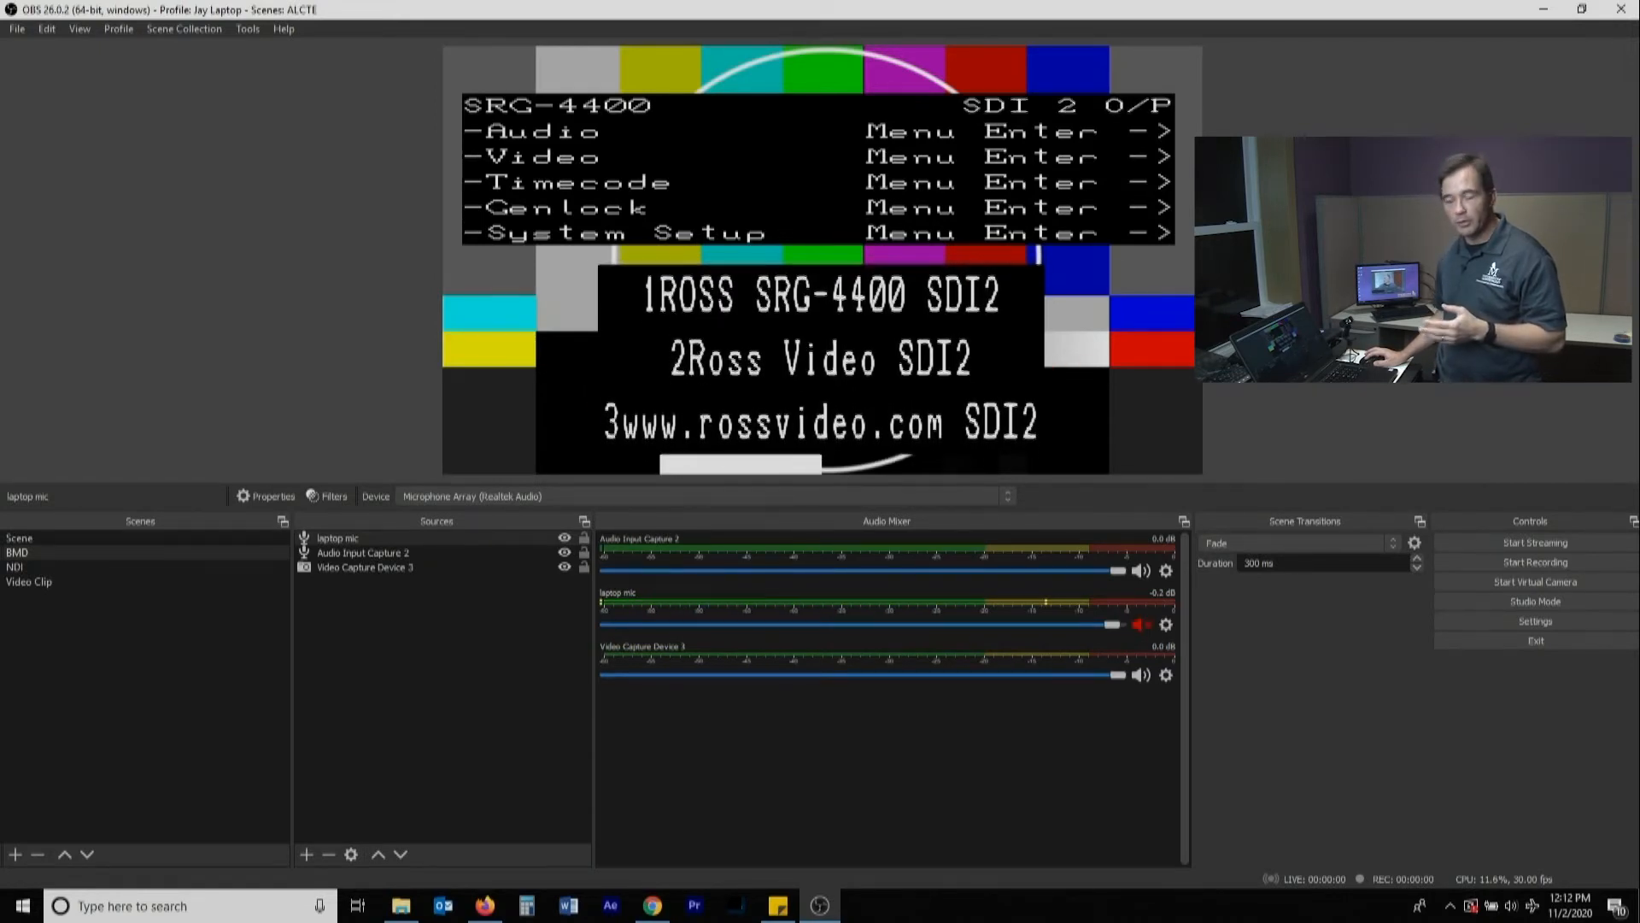
pyautogui.click(1141, 624)
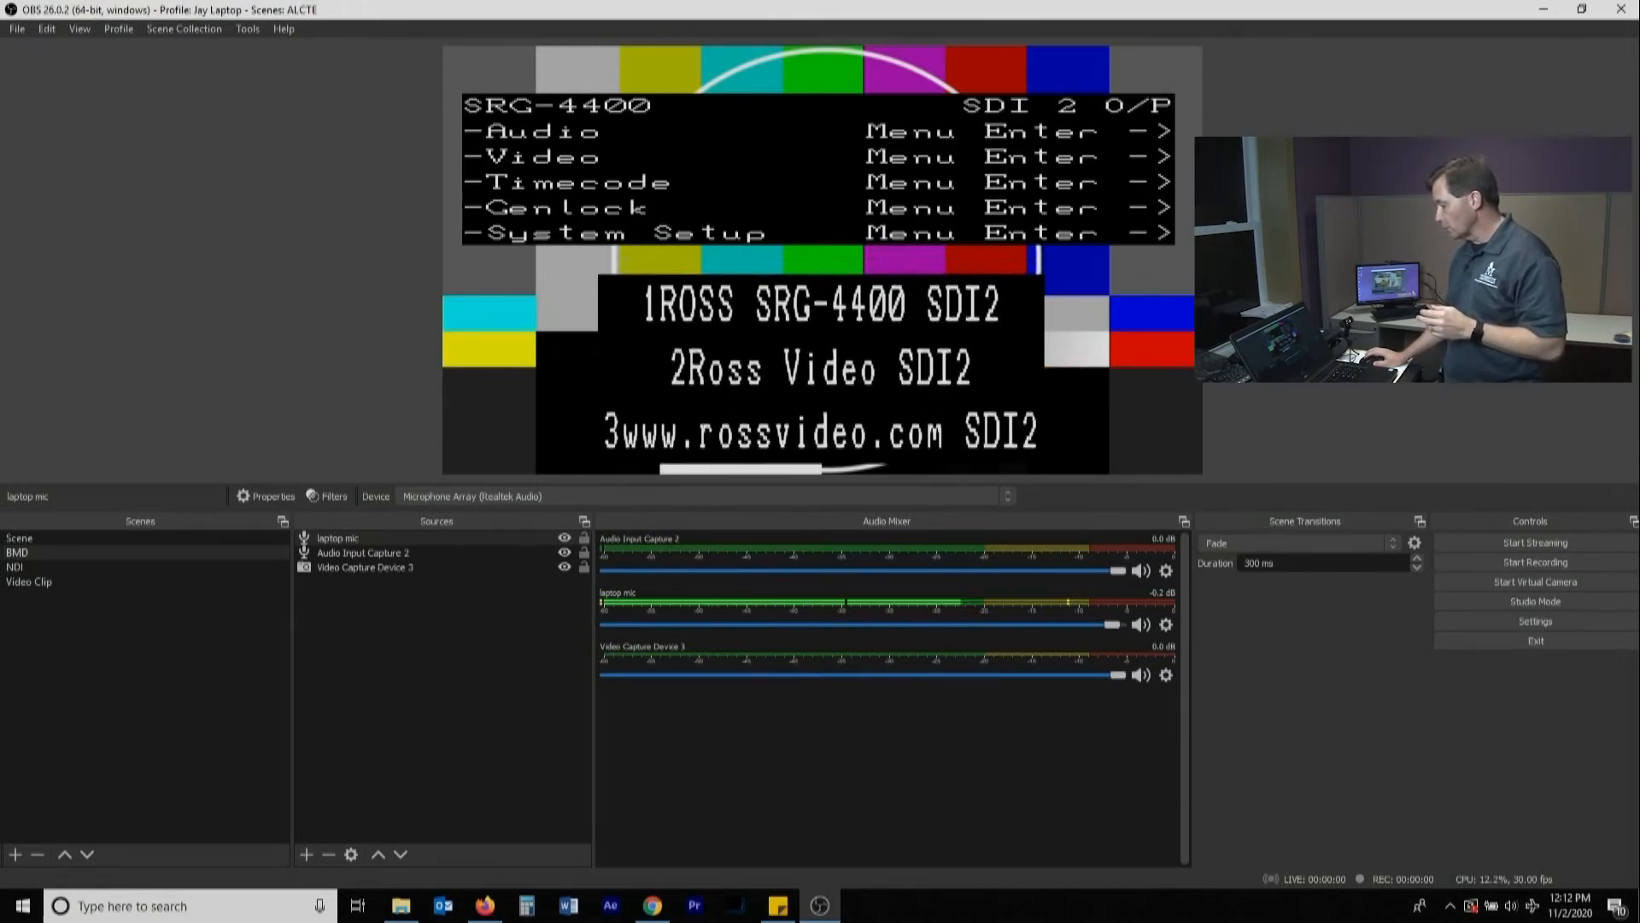
# Review the audio monitoring options for Audio Input Capture 2 in the BMD scene's advanced audio properties, leaving it at Monitor Off
pyautogui.click(1166, 624)
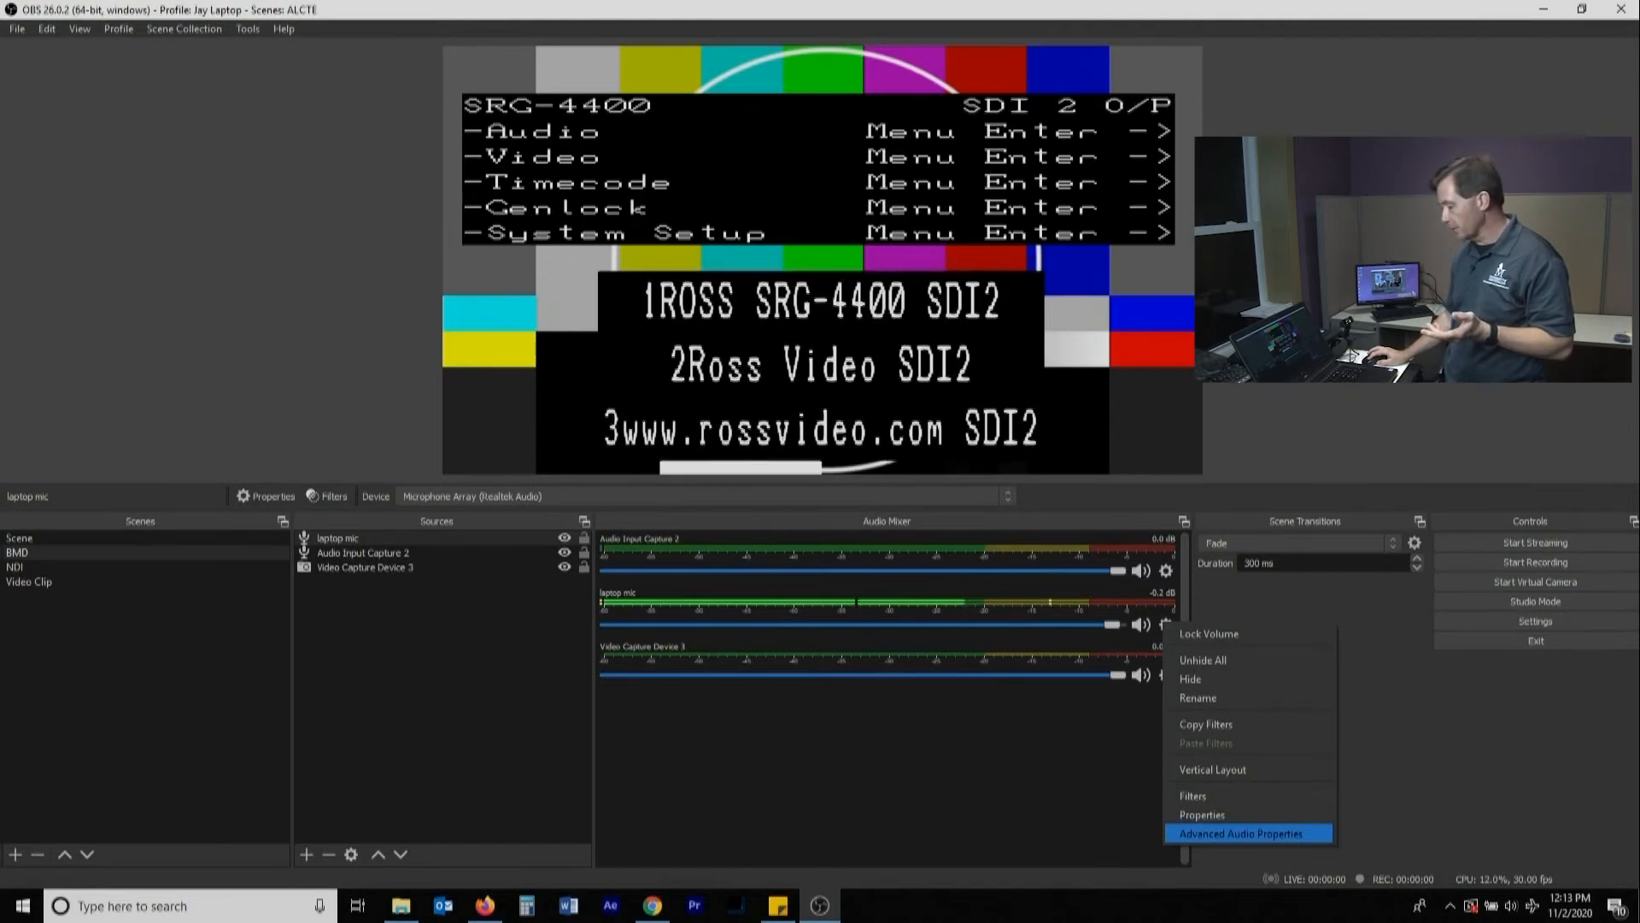
pyautogui.click(1241, 834)
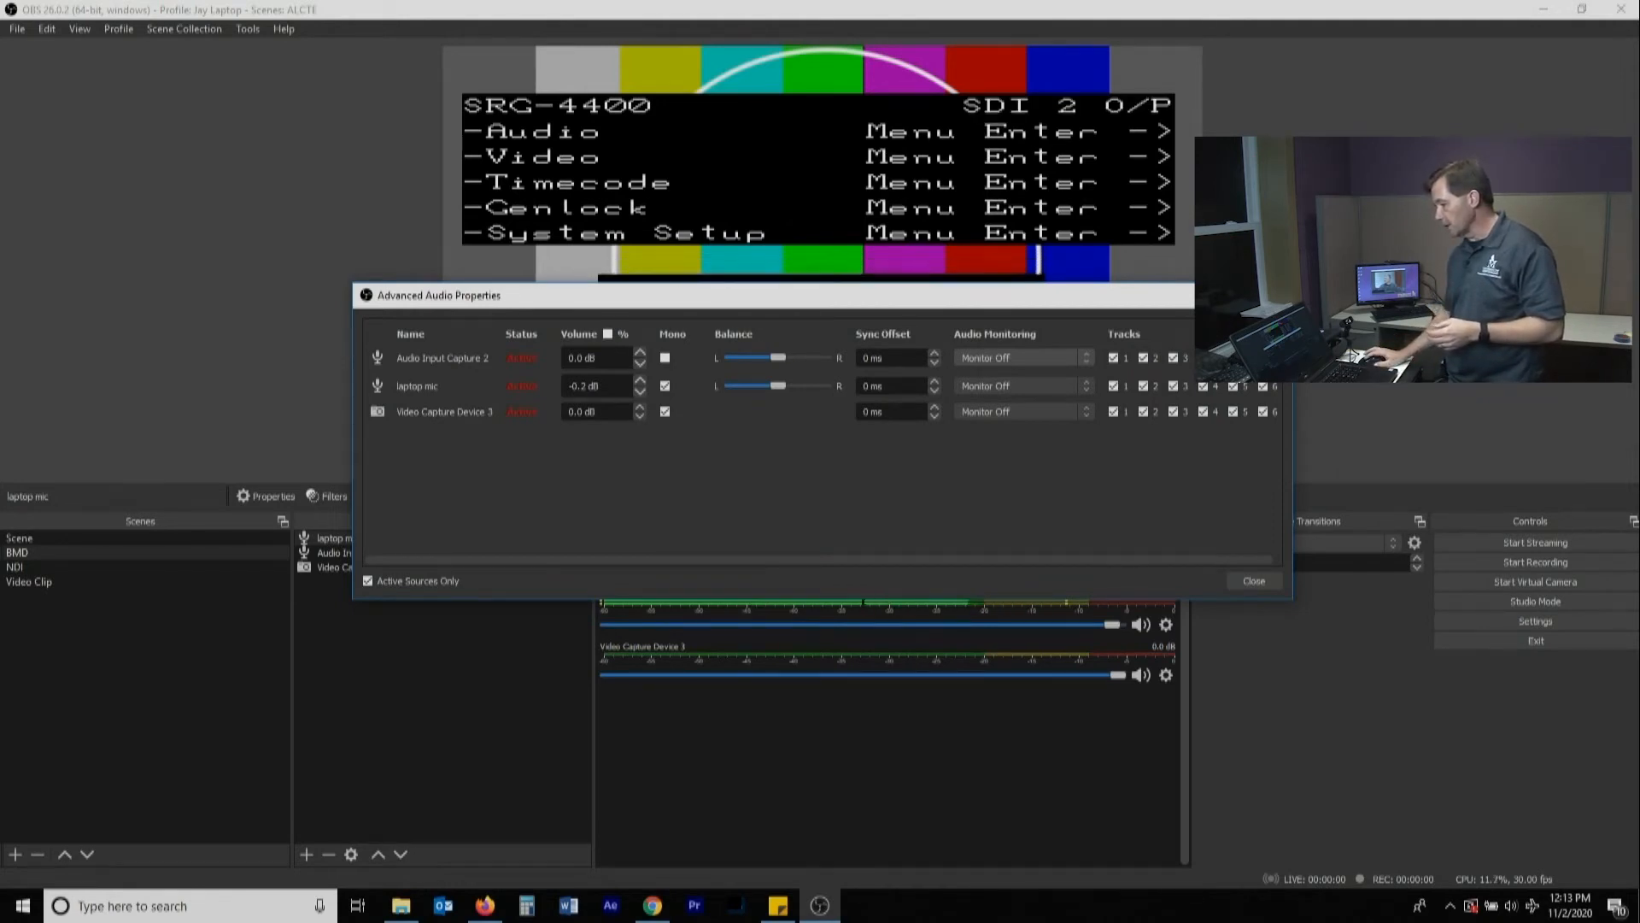
pyautogui.click(1024, 358)
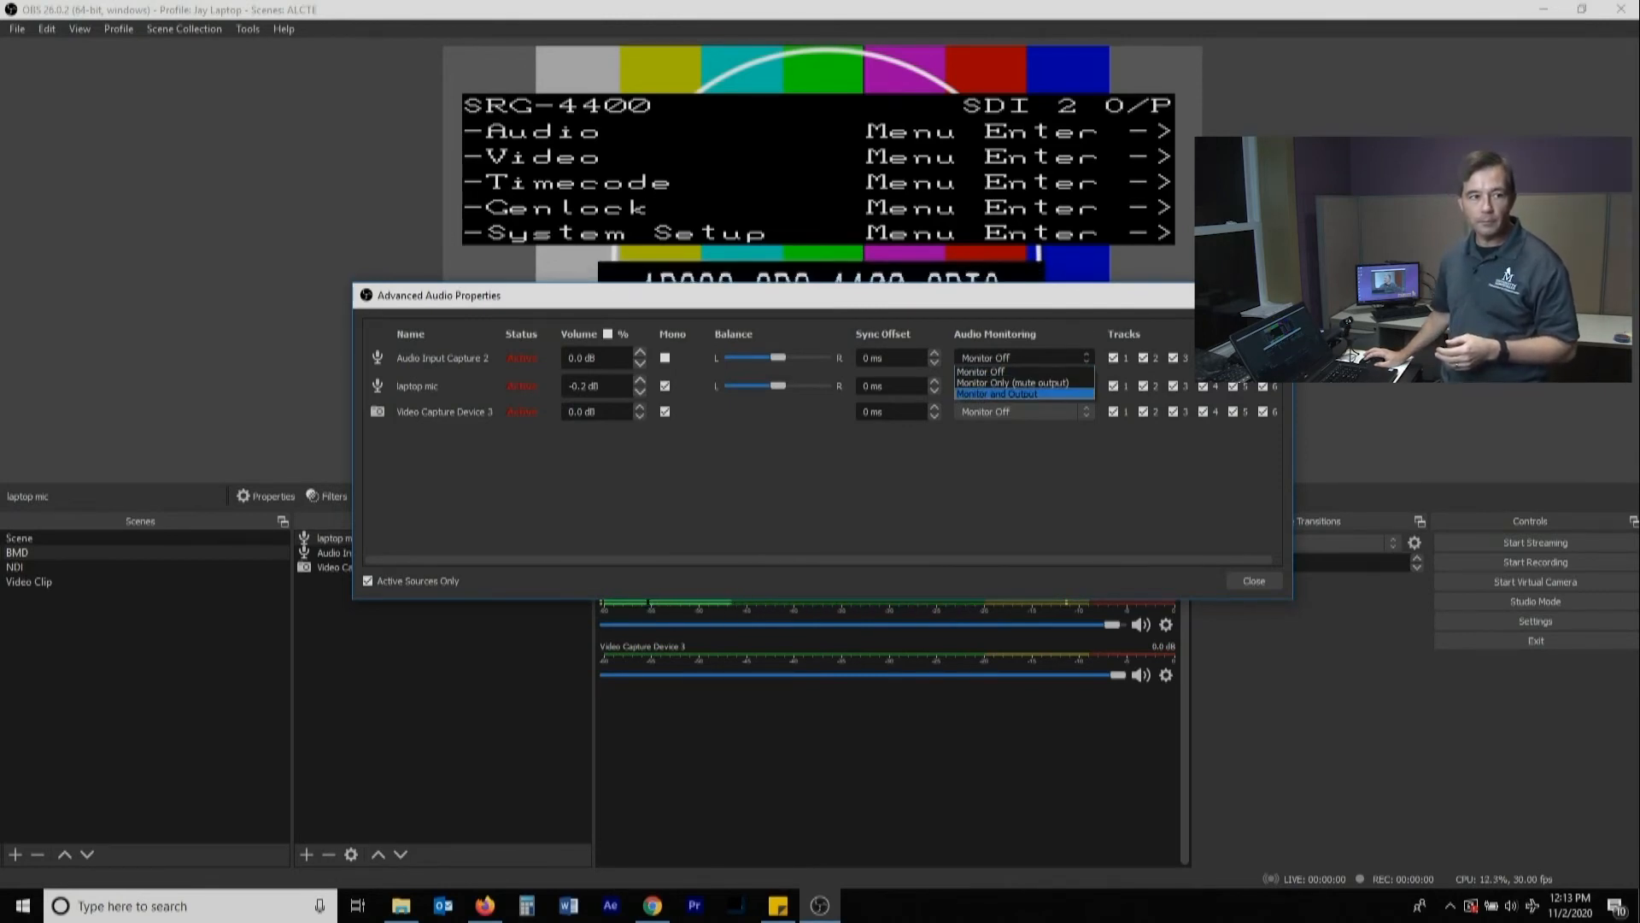
pyautogui.press('Return')
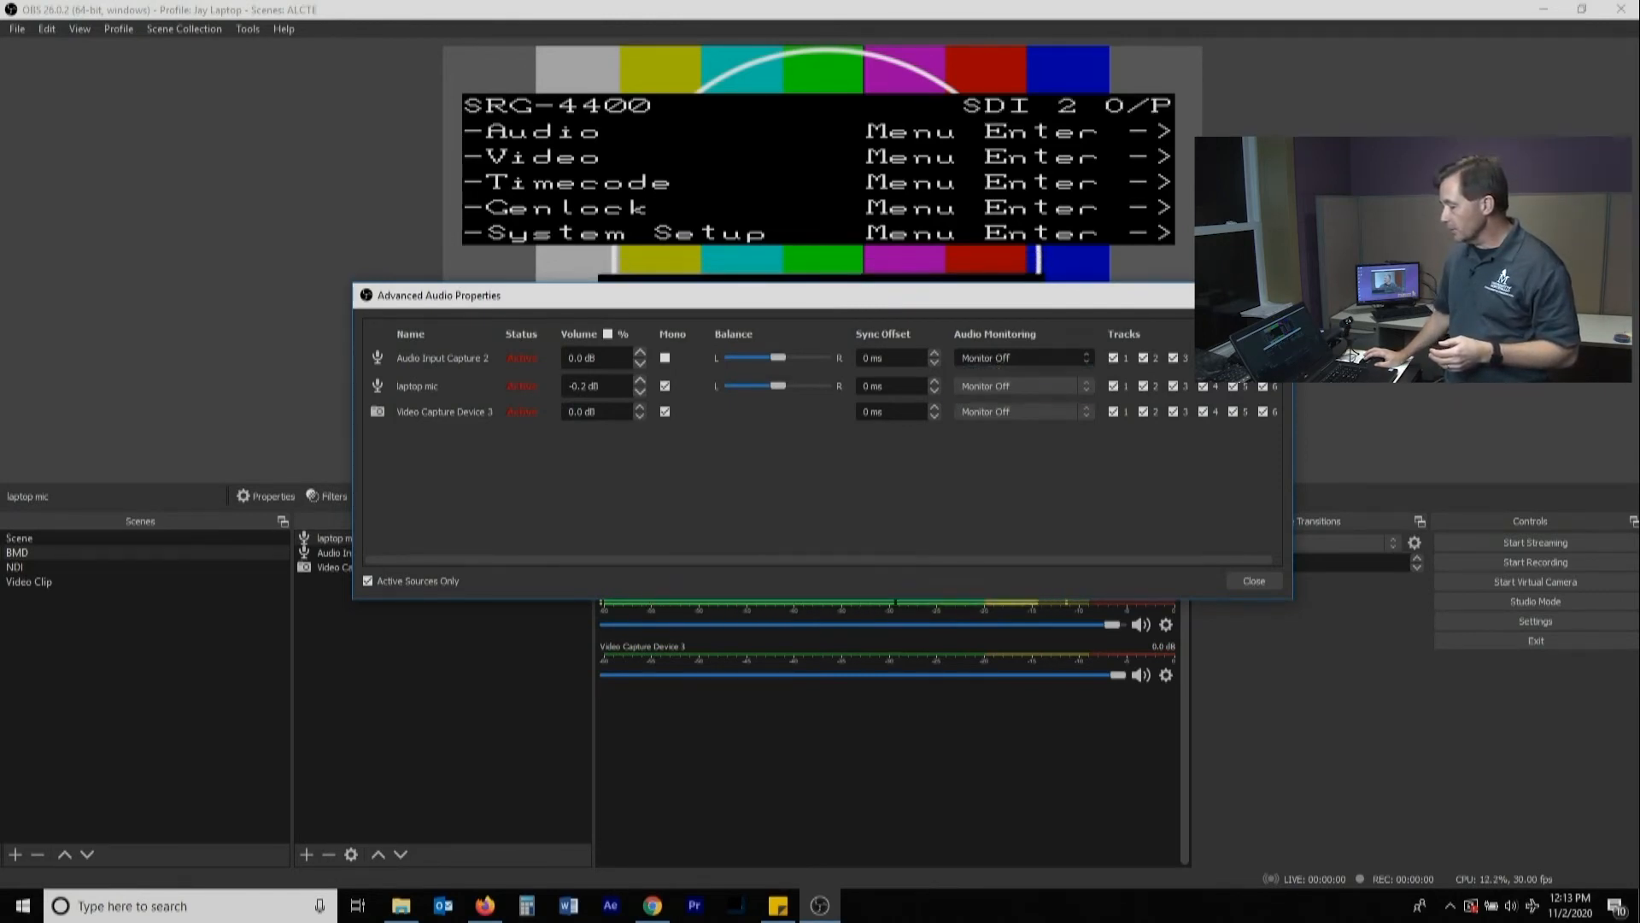
pyautogui.click(1254, 580)
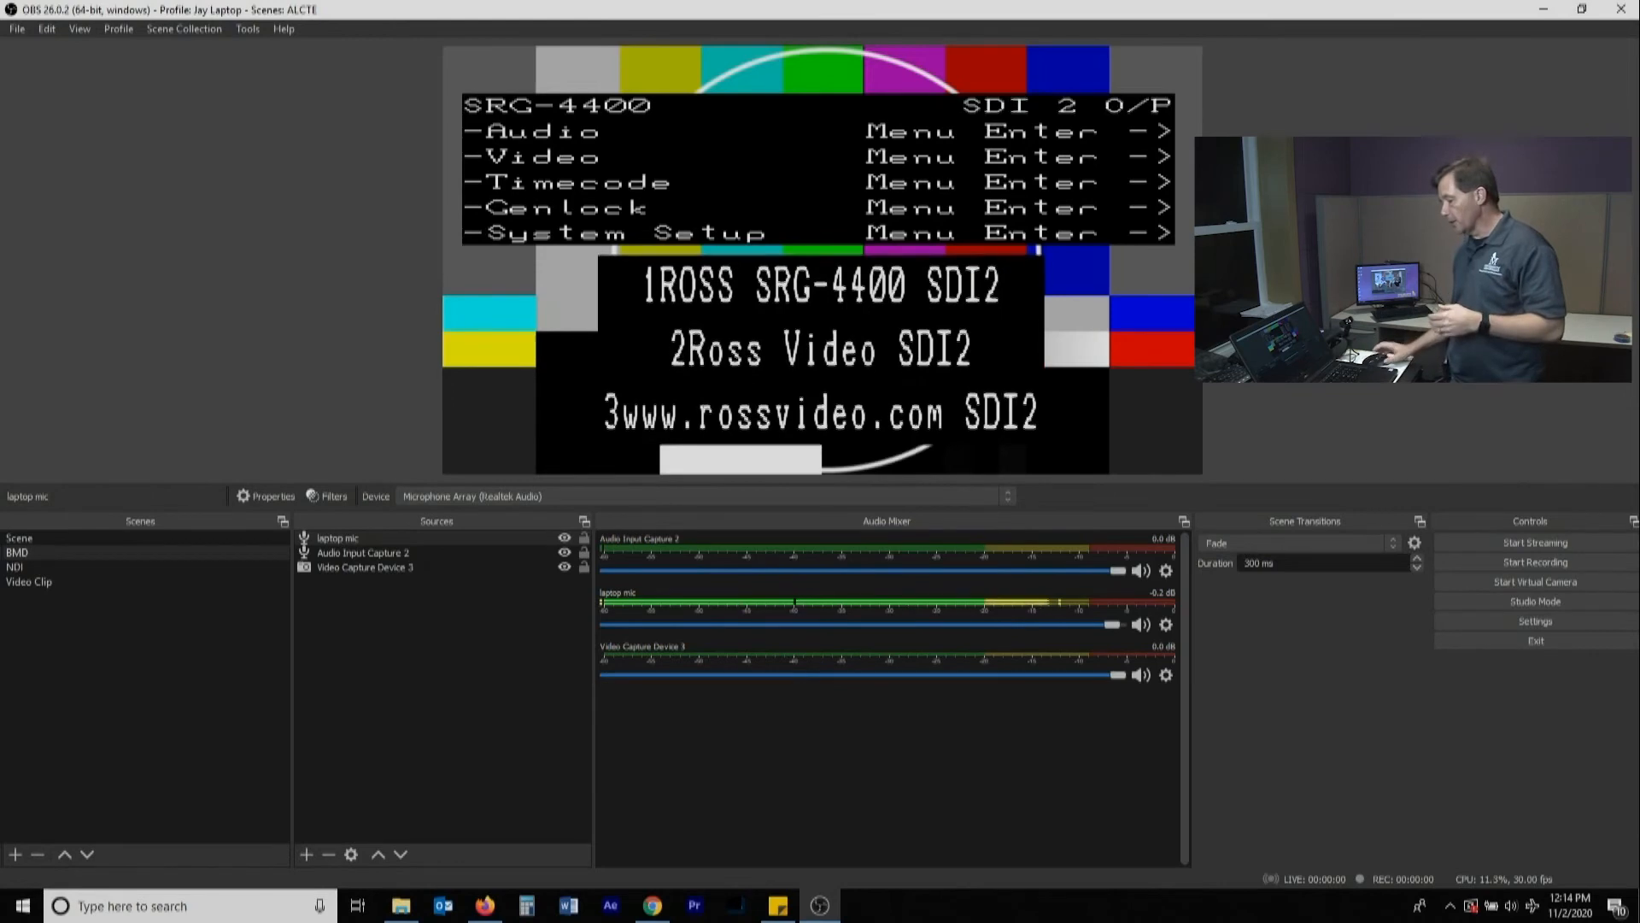
# In the NDI scene, raise the NDI Source volume to about -15.3 dB and set its audio monitoring to Monitor and Output
pyautogui.click(51, 567)
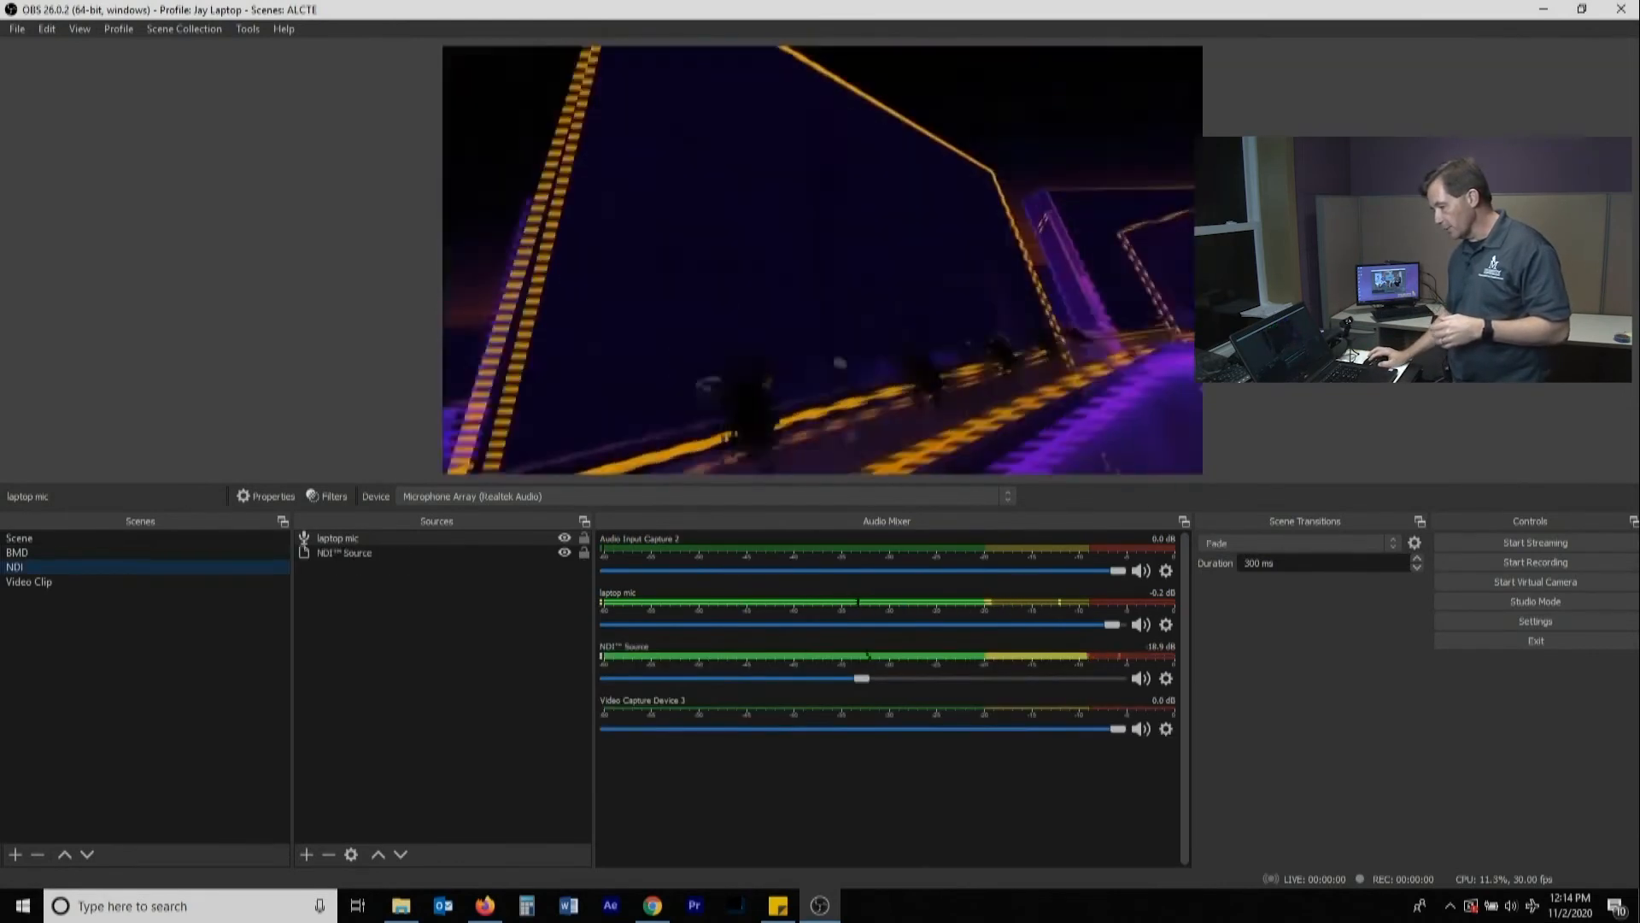
pyautogui.moveTo(861, 625)
pyautogui.mouseDown()
pyautogui.moveTo(933, 624)
pyautogui.moveTo(890, 625)
pyautogui.mouseUp()
pyautogui.click(1169, 628)
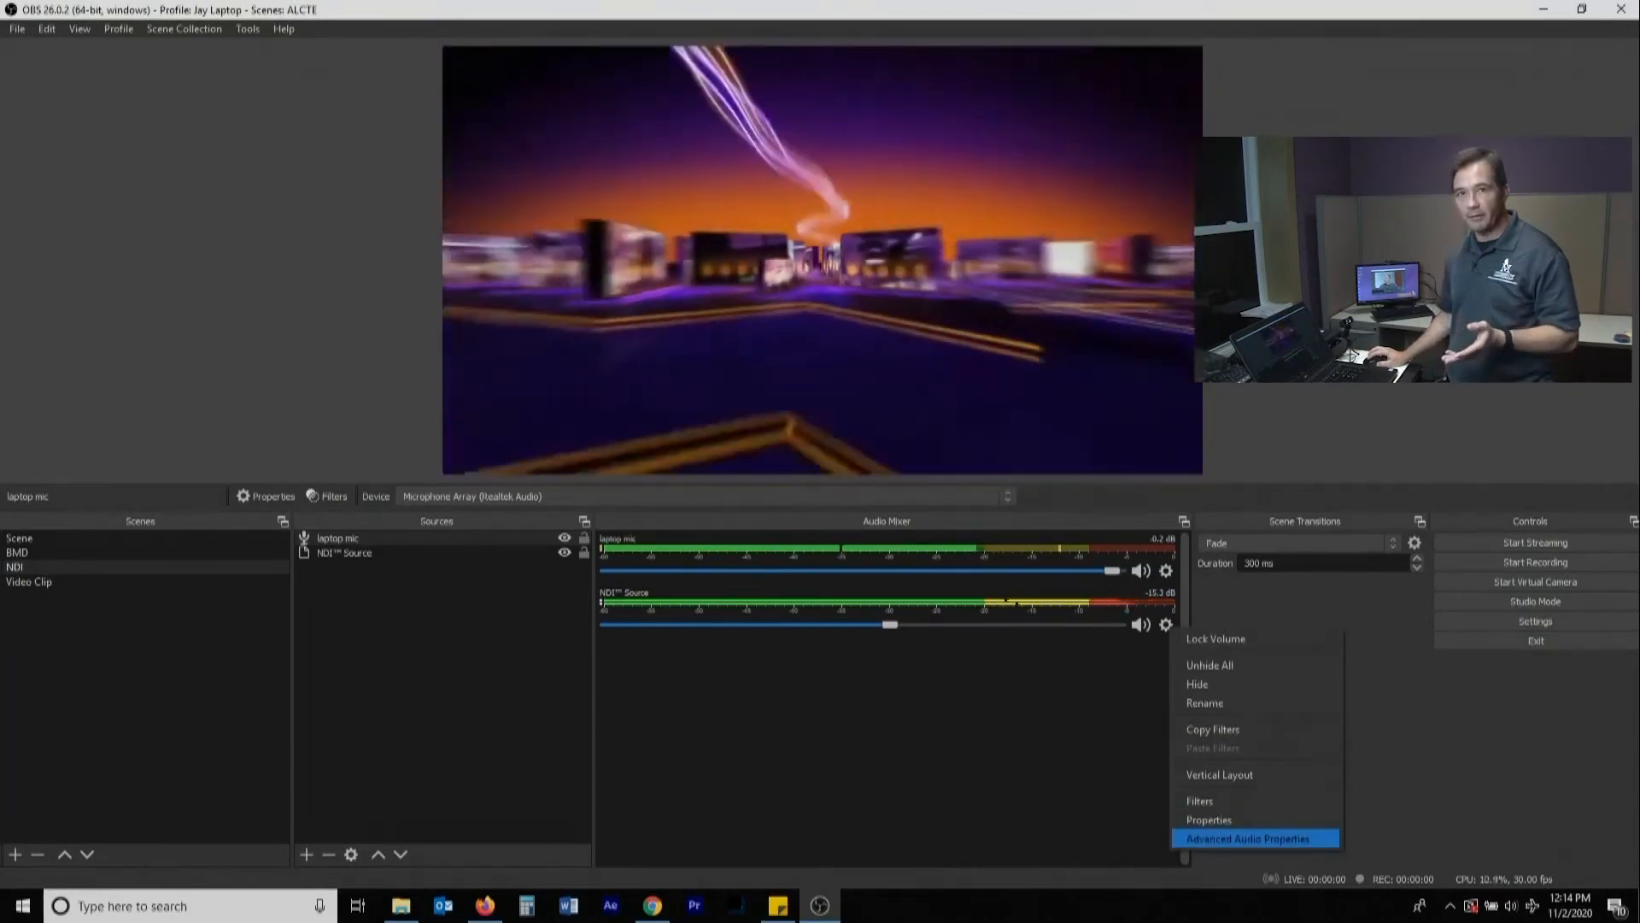
pyautogui.click(1247, 838)
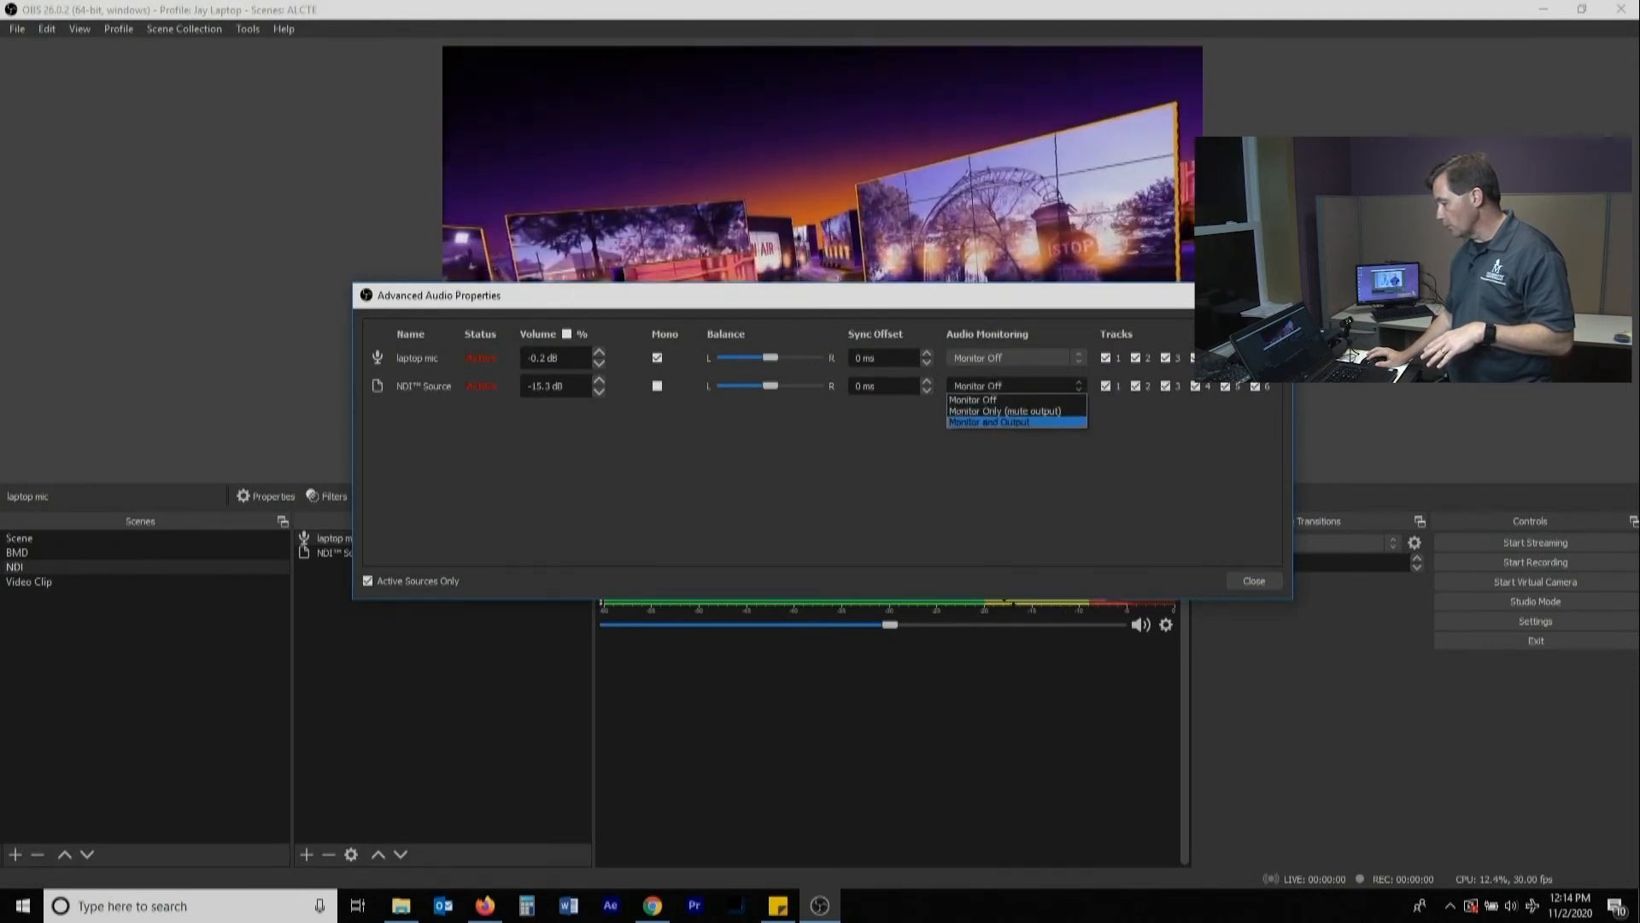
pyautogui.click(991, 422)
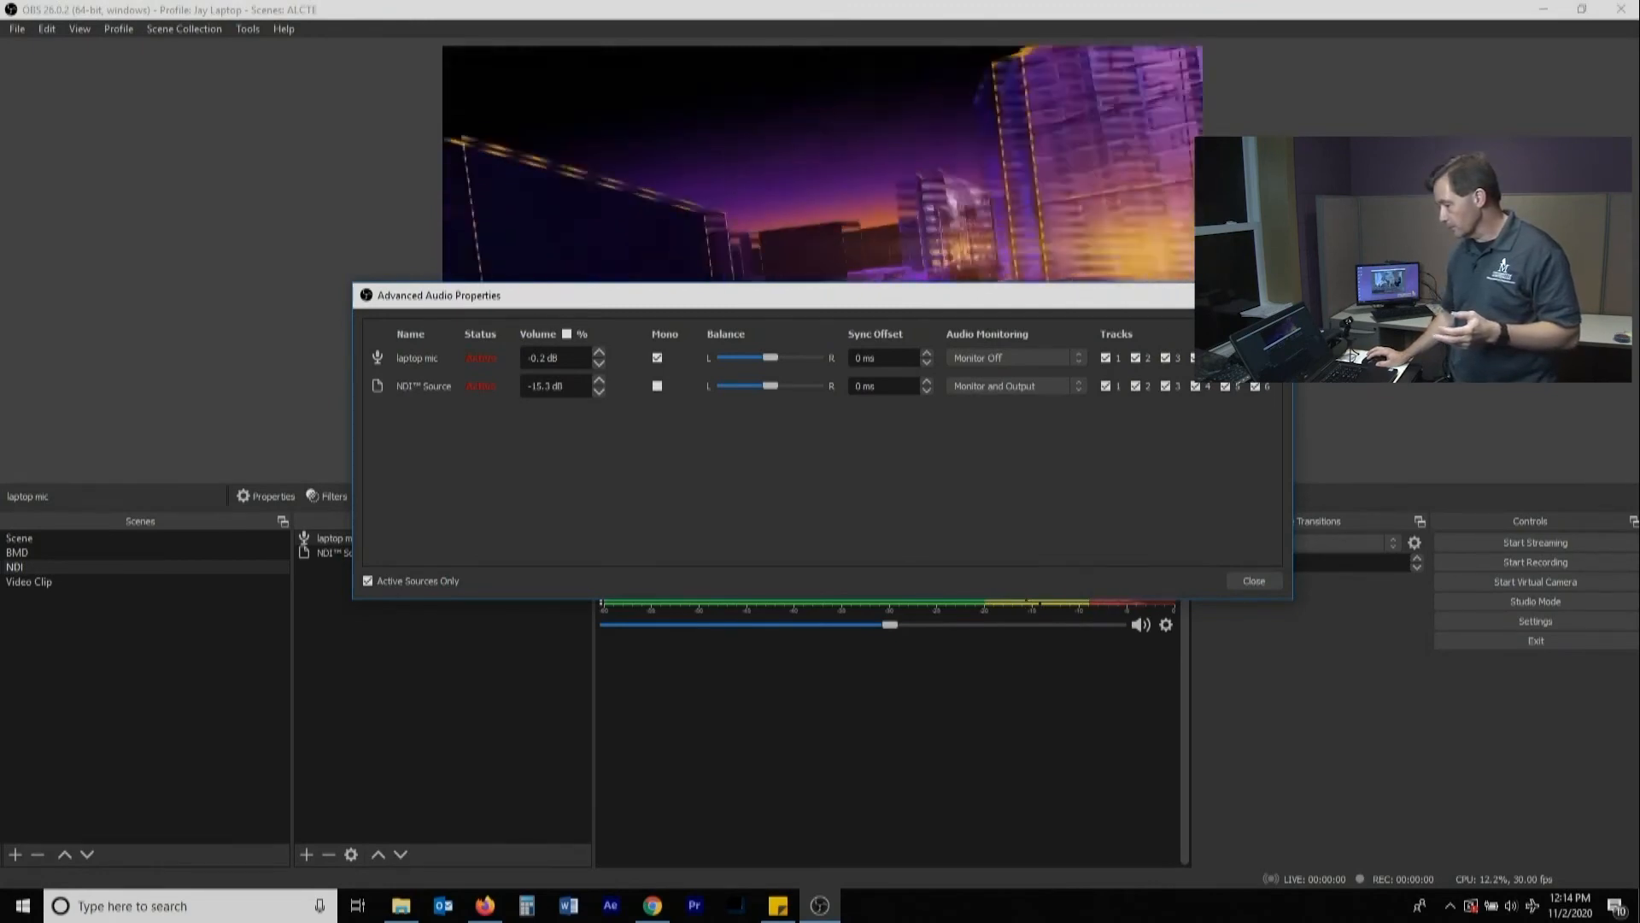
pyautogui.click(1254, 580)
# Lower the NDI Source volume to about -34.4 dB and switch to the scene named Scene
pyautogui.moveTo(887, 625); pyautogui.dragTo(775, 624)
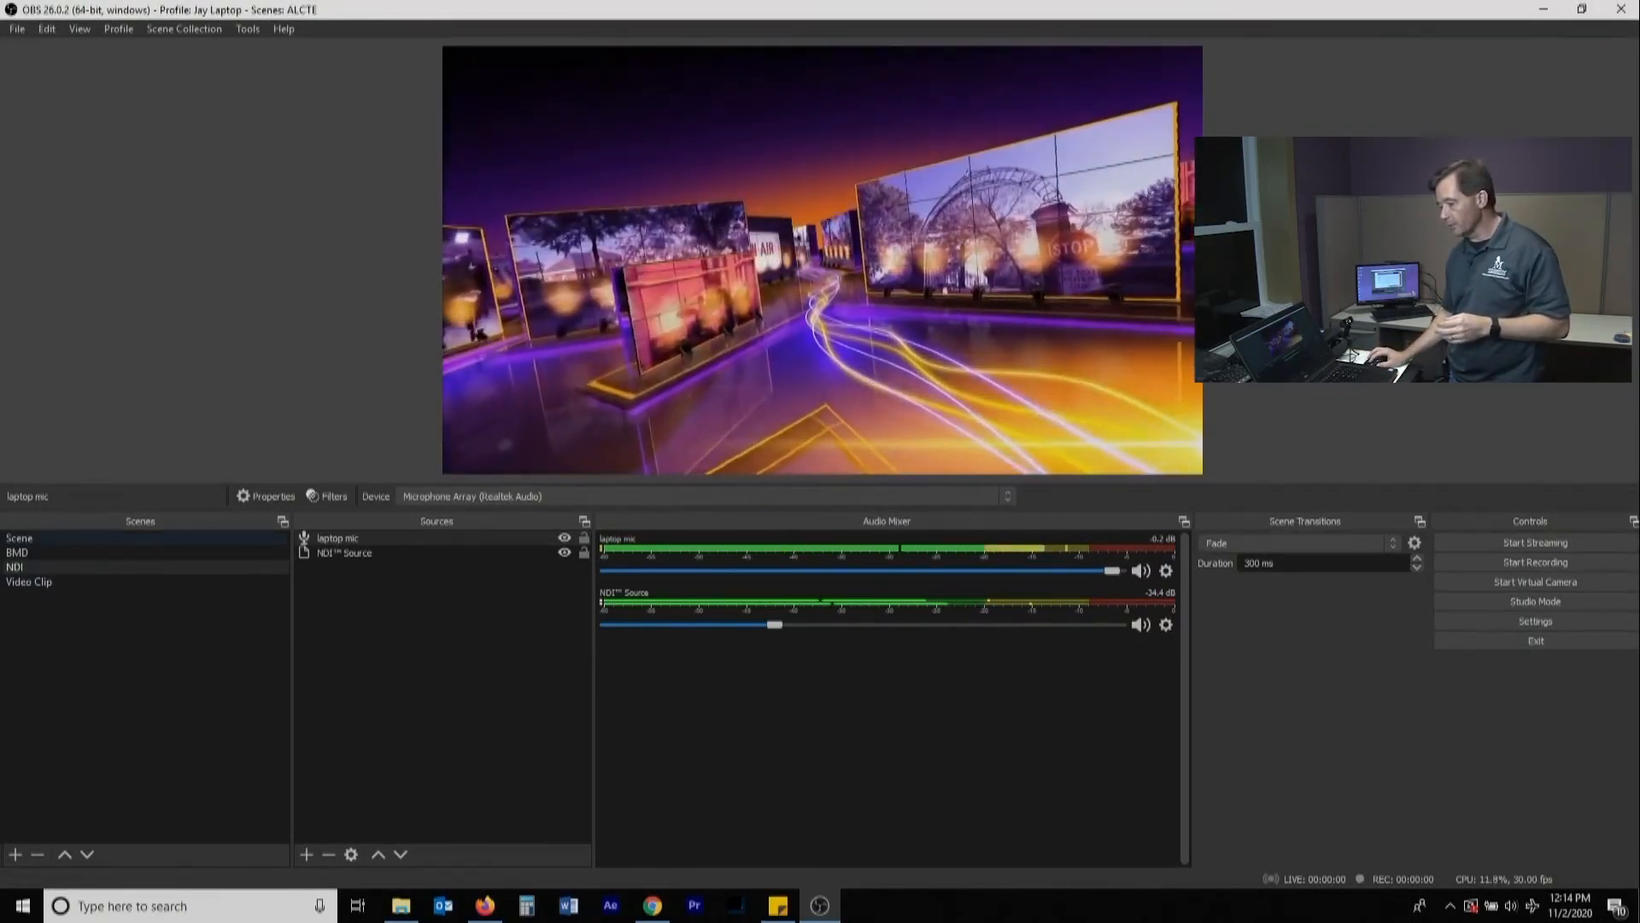
pyautogui.click(20, 538)
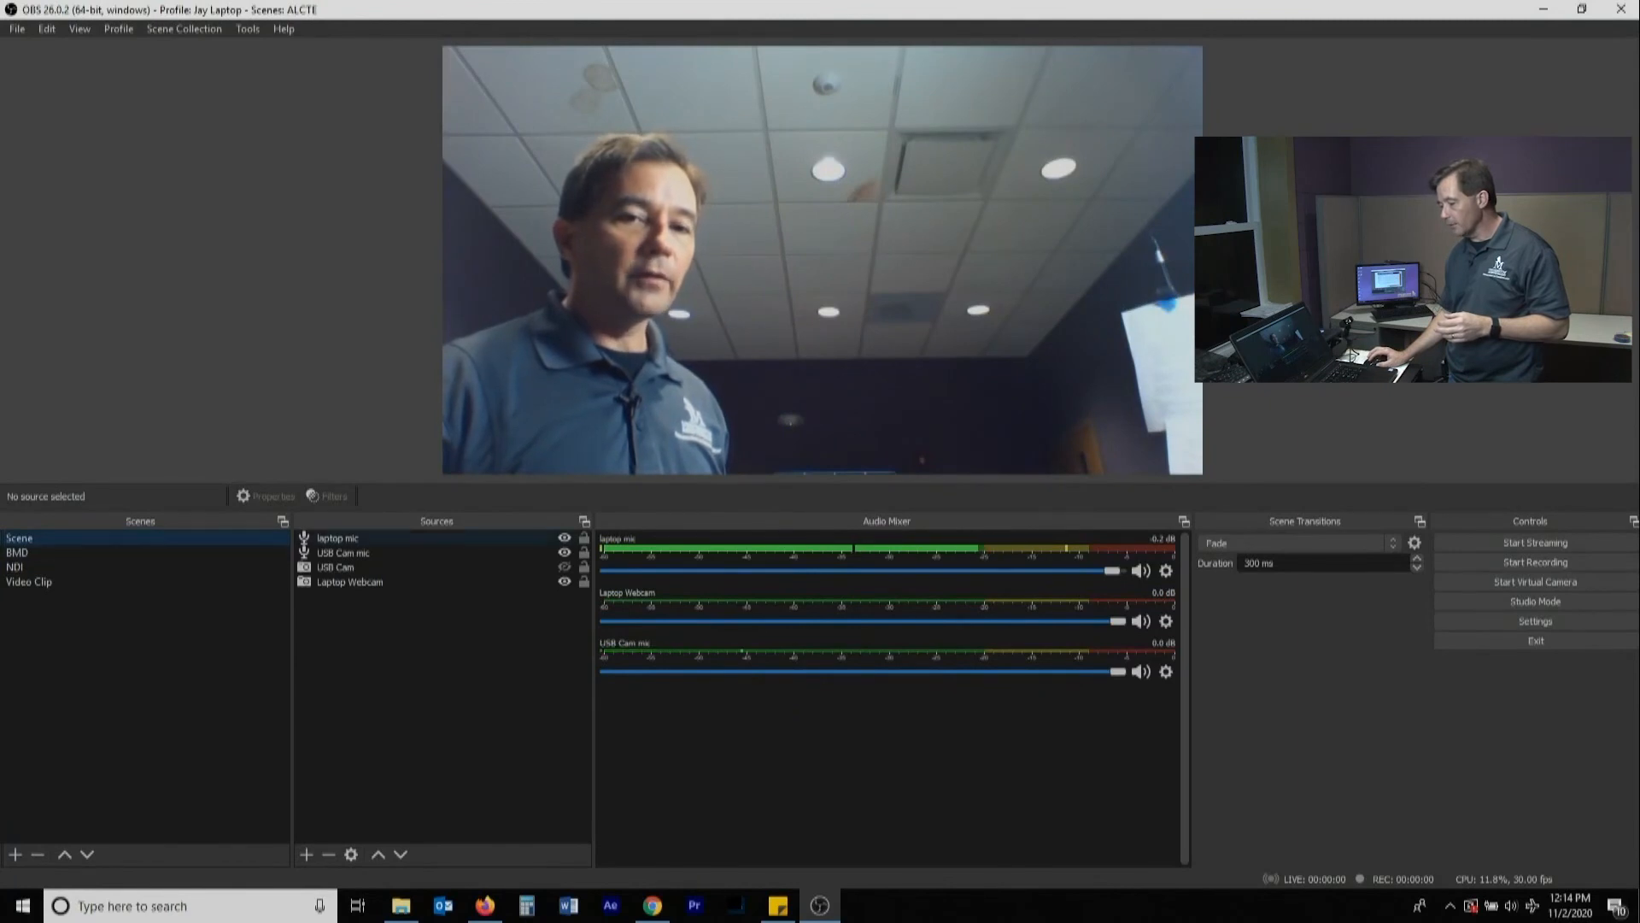